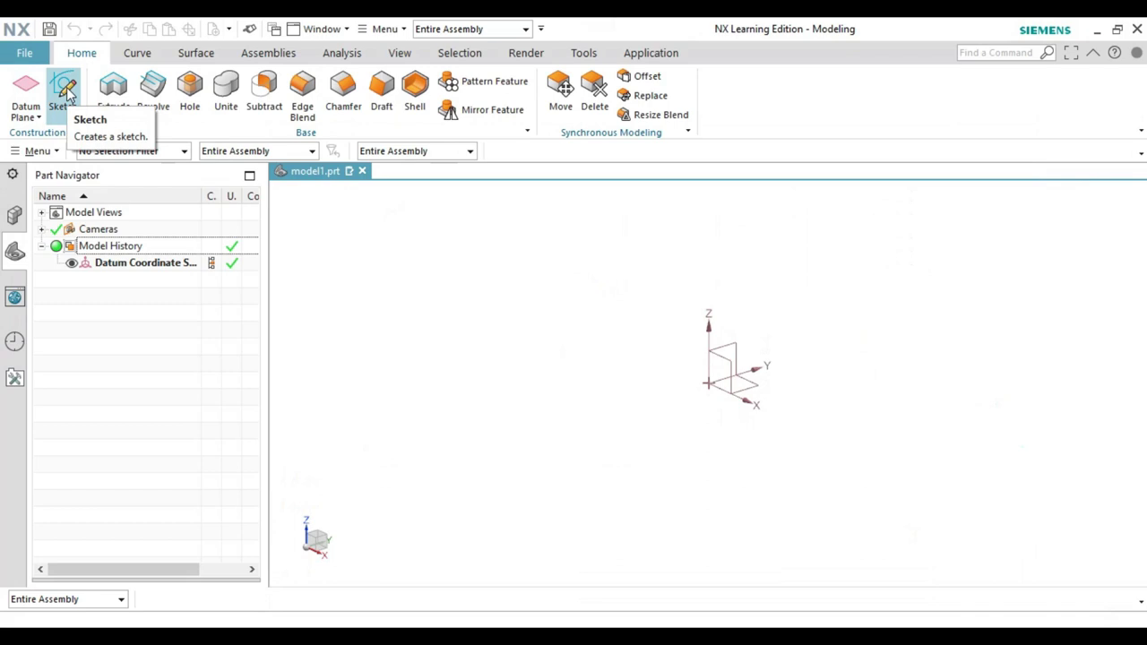
- On the XY plane, draw a 60 mm diameter circle centred on the origin and finish the sketch
left_click(71, 94)
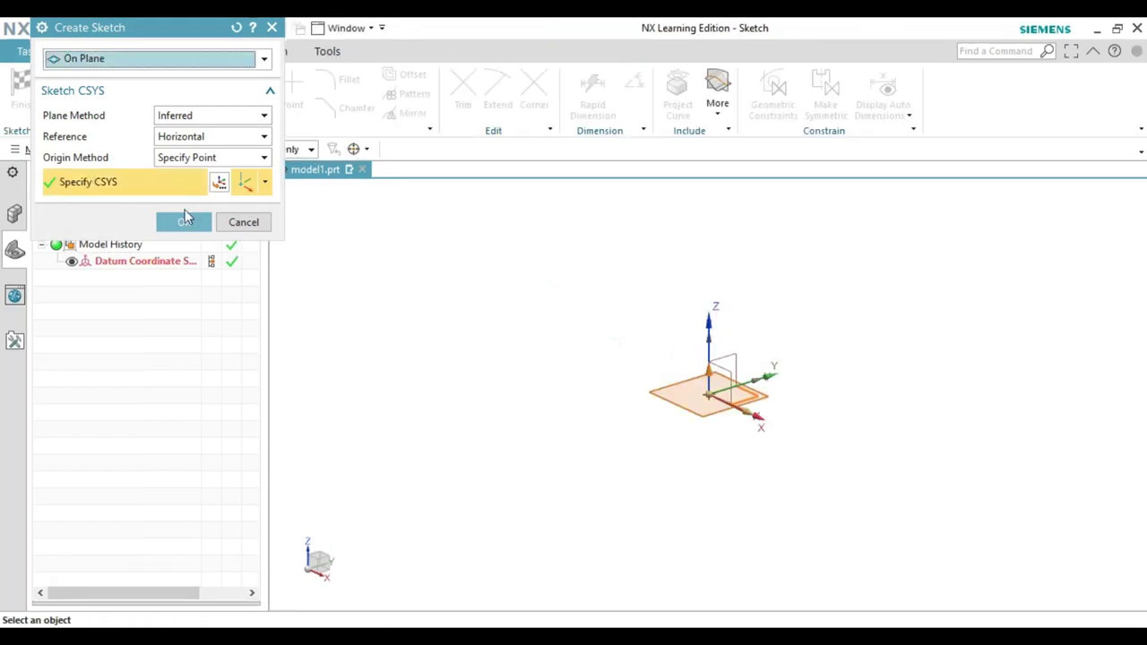
left_click(183, 221)
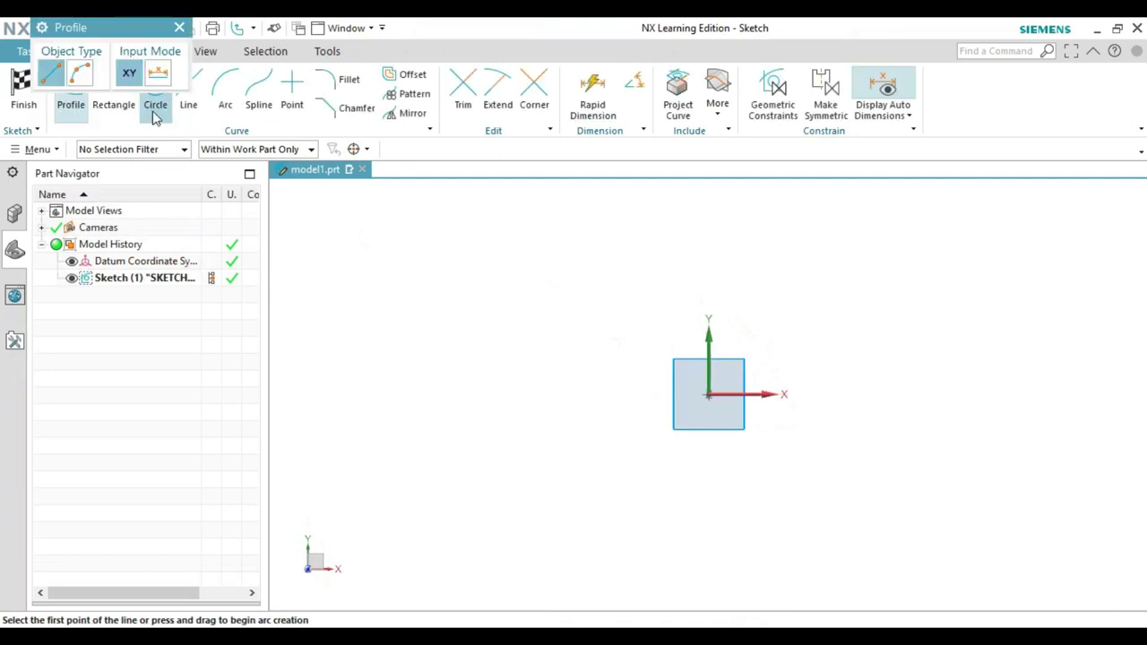
left_click(155, 112)
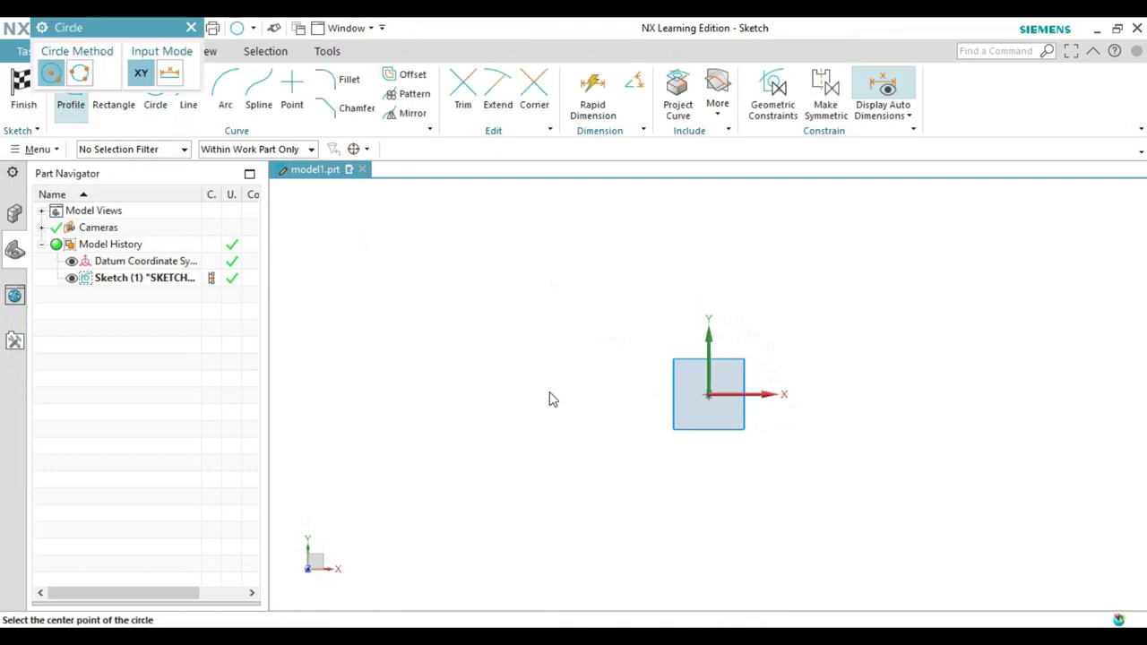
left_click(709, 392)
type("0")
key("Return")
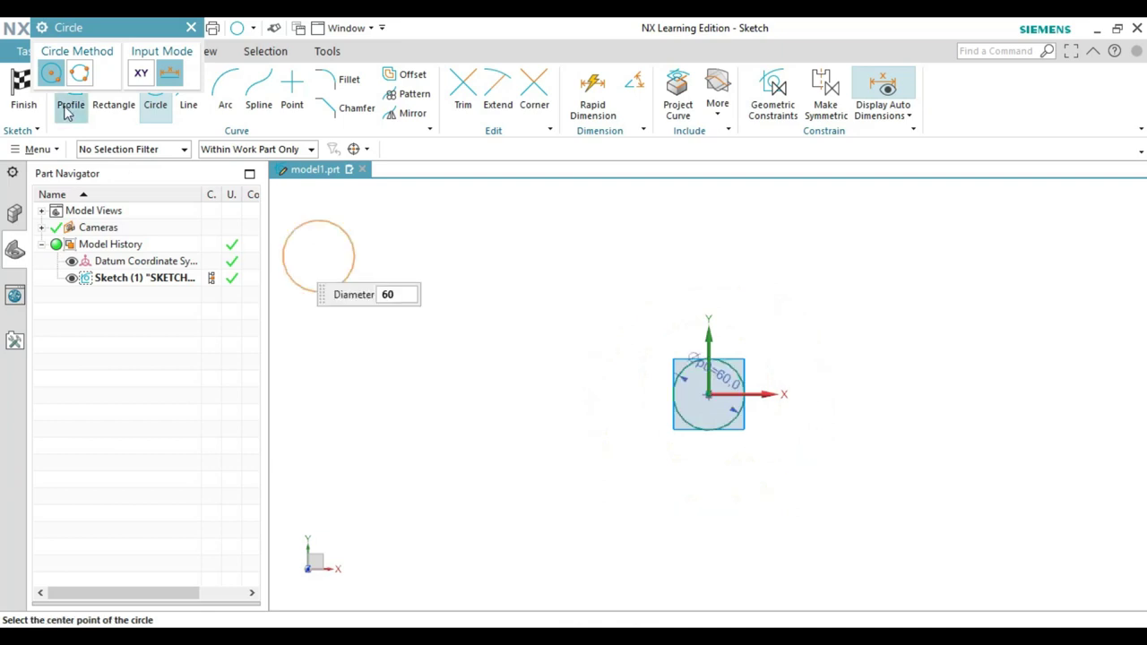
left_click(23, 106)
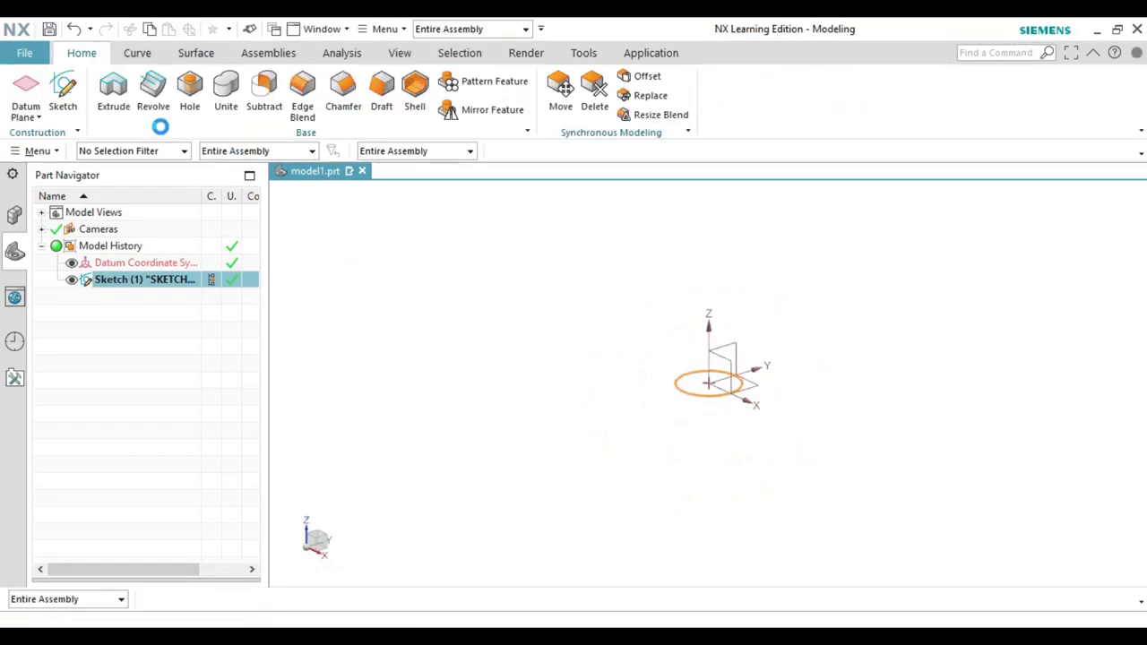
- Extrude the 60 mm circle sketch 60 mm upward into a solid cylinder
left_click(114, 95)
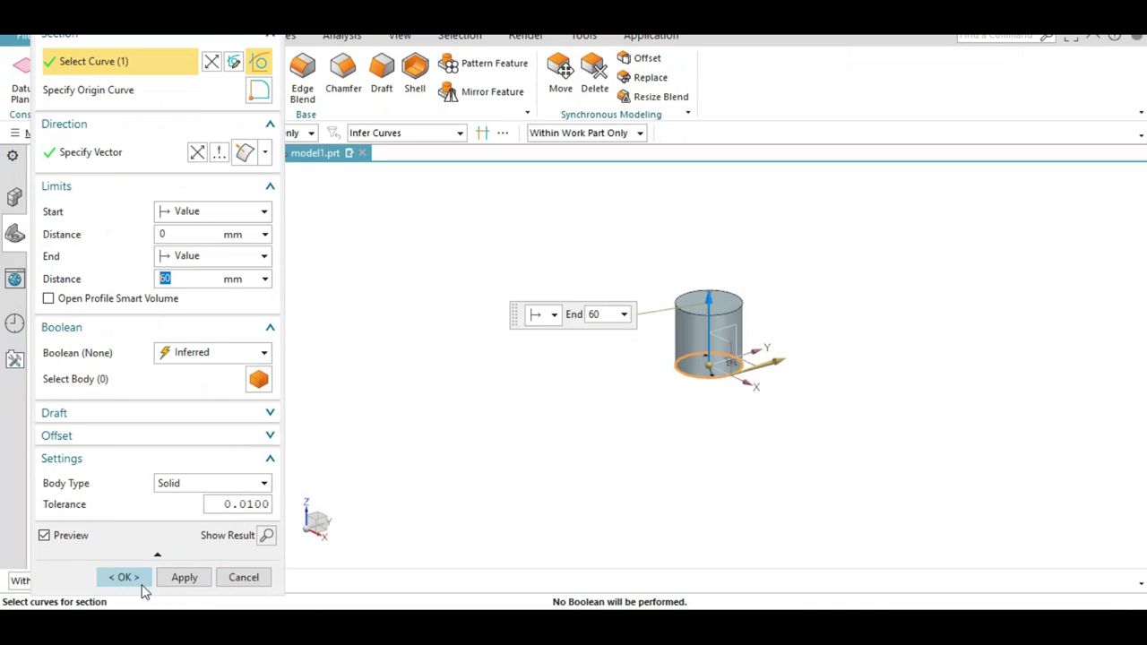
left_click(142, 585)
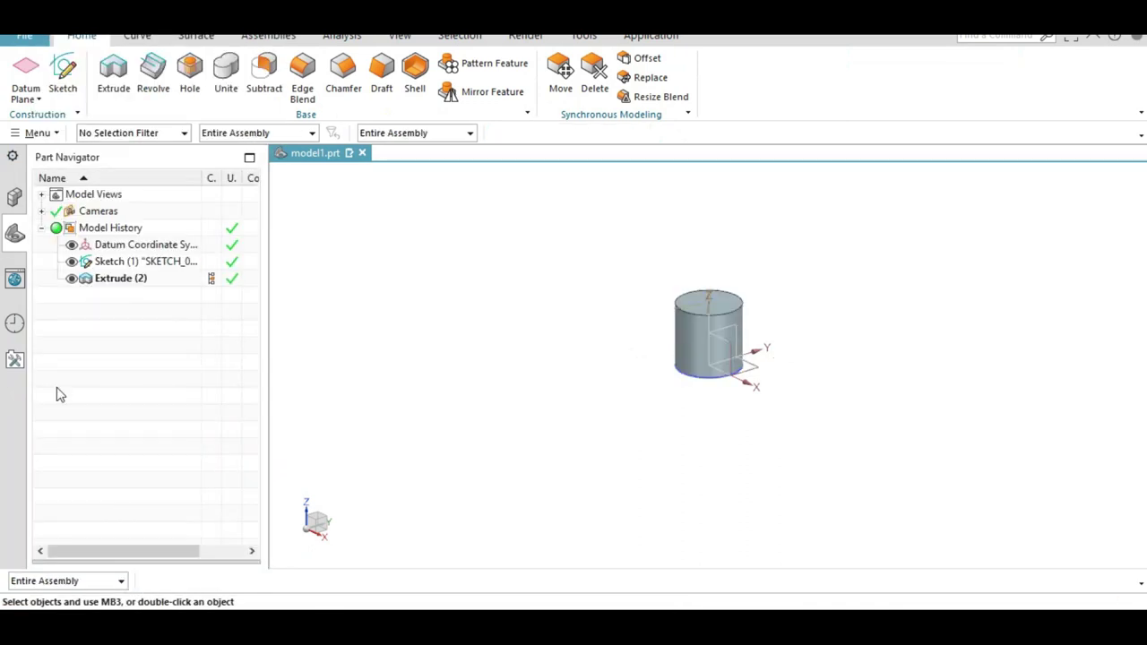
- Start a sketch on the XZ datum plane and draw a 140 mm vertical line from the origin
left_click(73, 100)
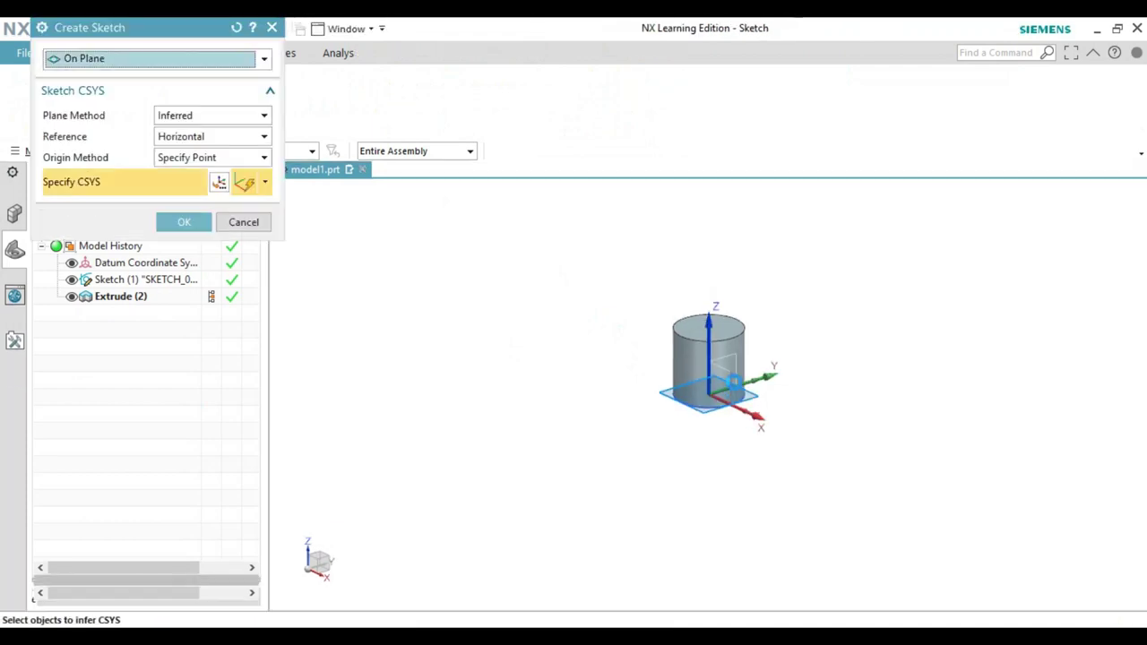
left_click(729, 378)
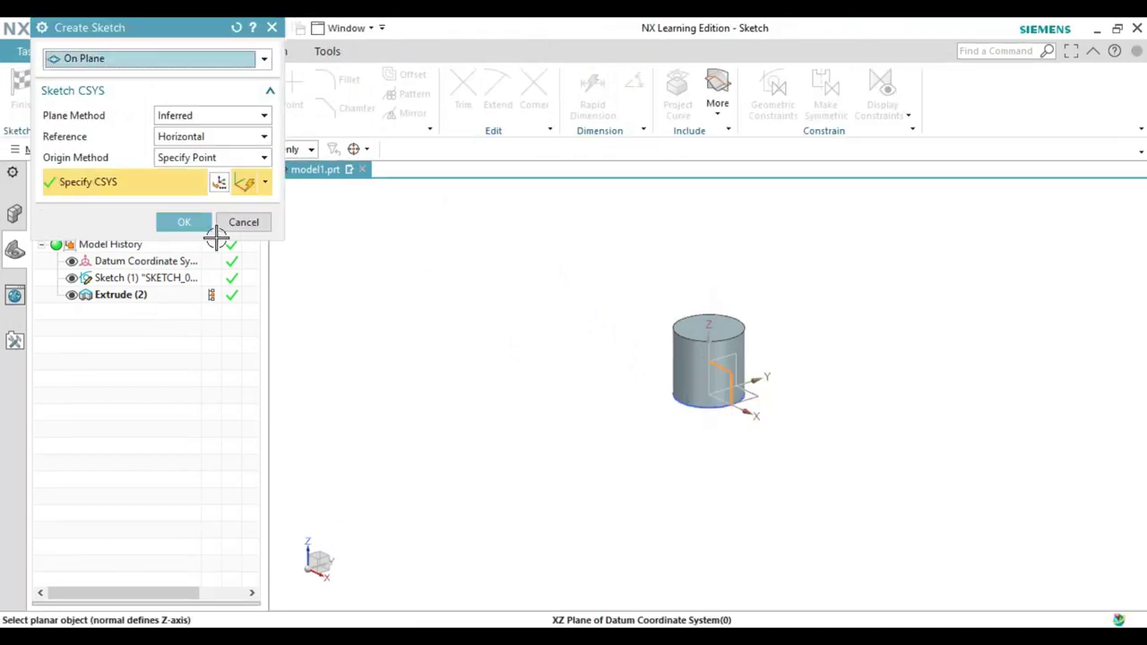
left_click(185, 224)
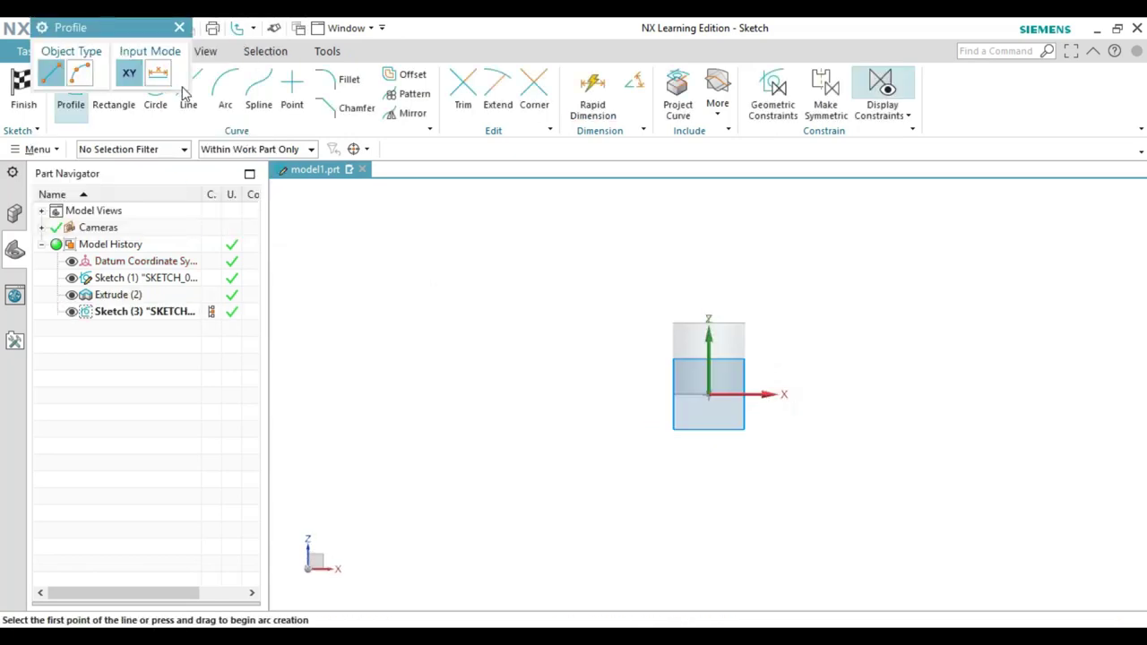
left_click(191, 106)
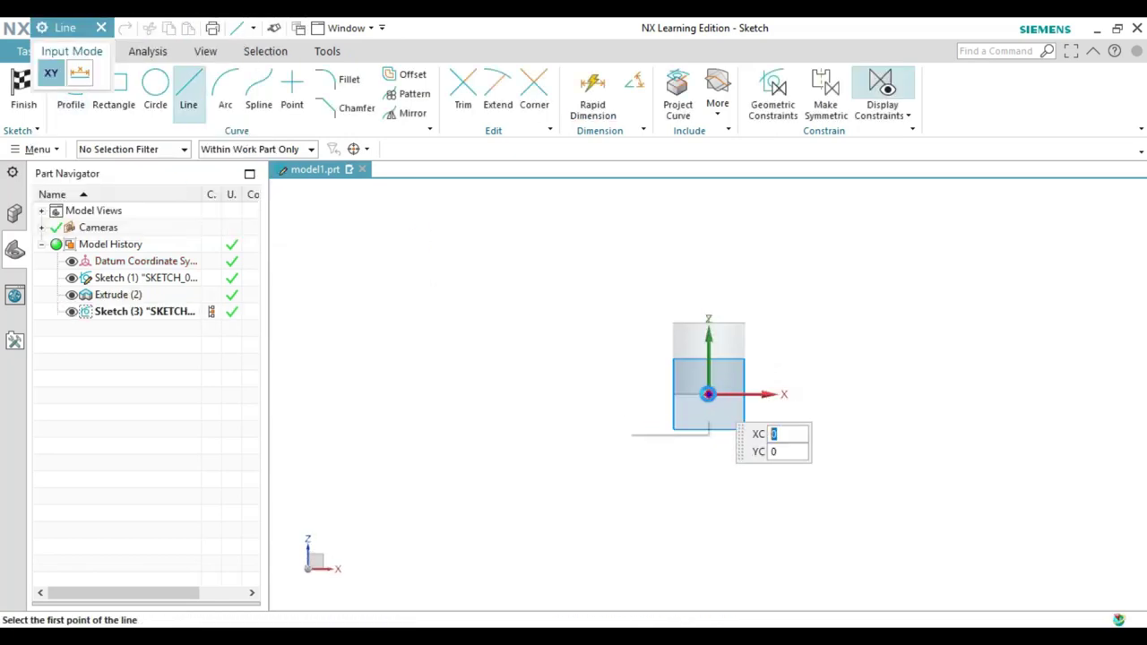
left_click(708, 395)
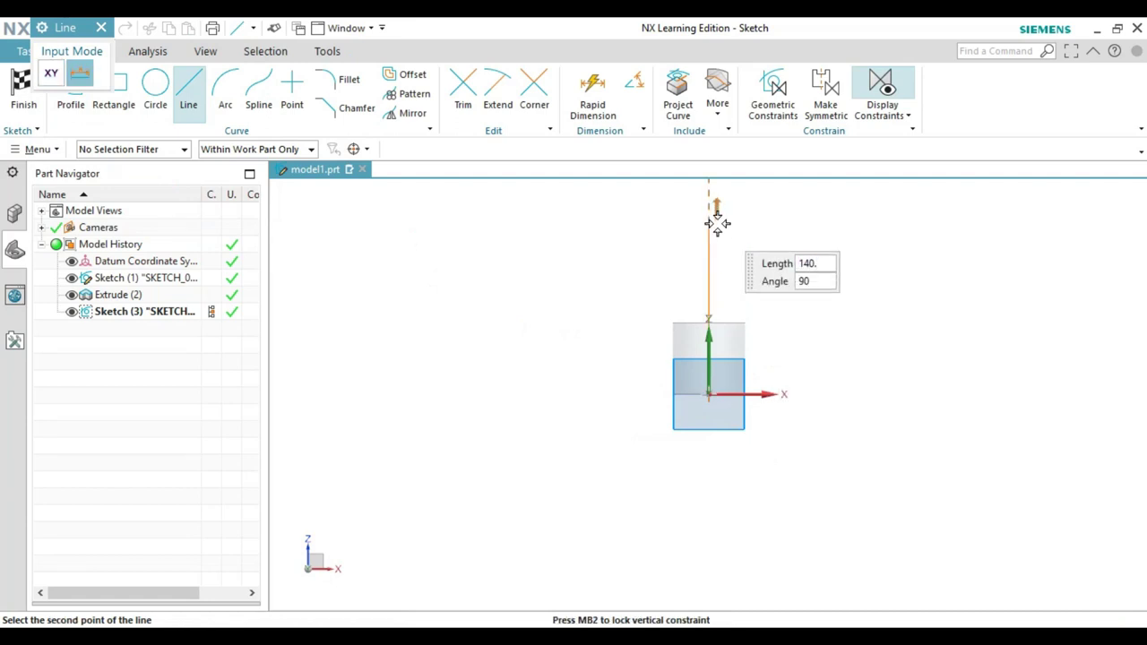
type("140")
key("Return")
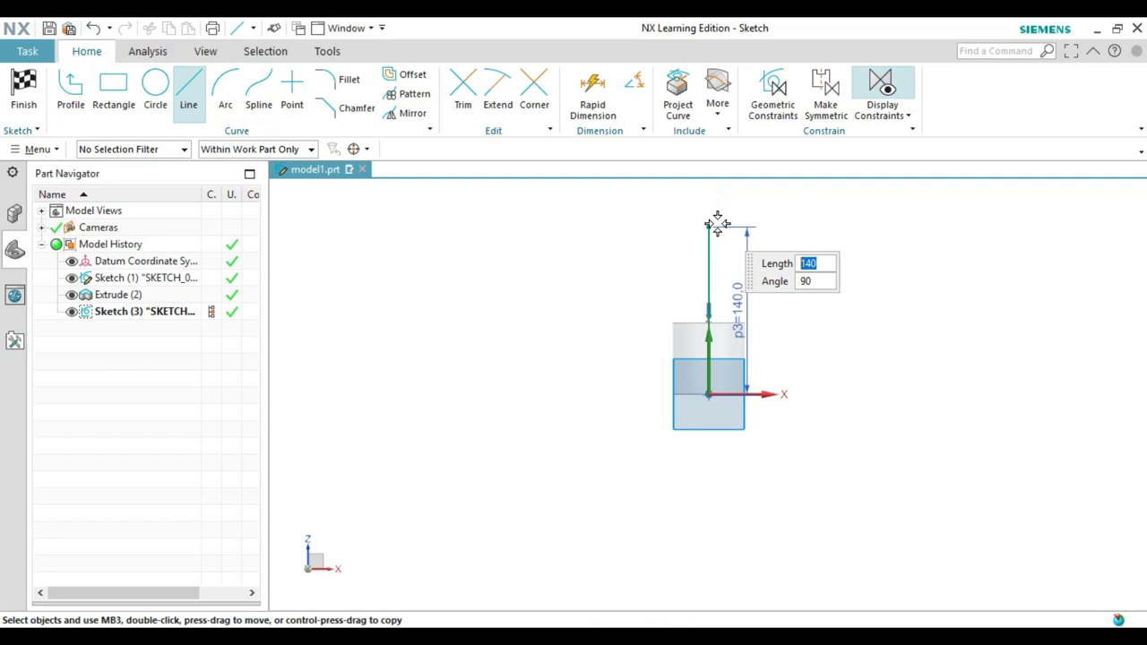
- Add a 75 mm top line, a 57.5 mm base line and a slanted line closing the outline
left_click(709, 226)
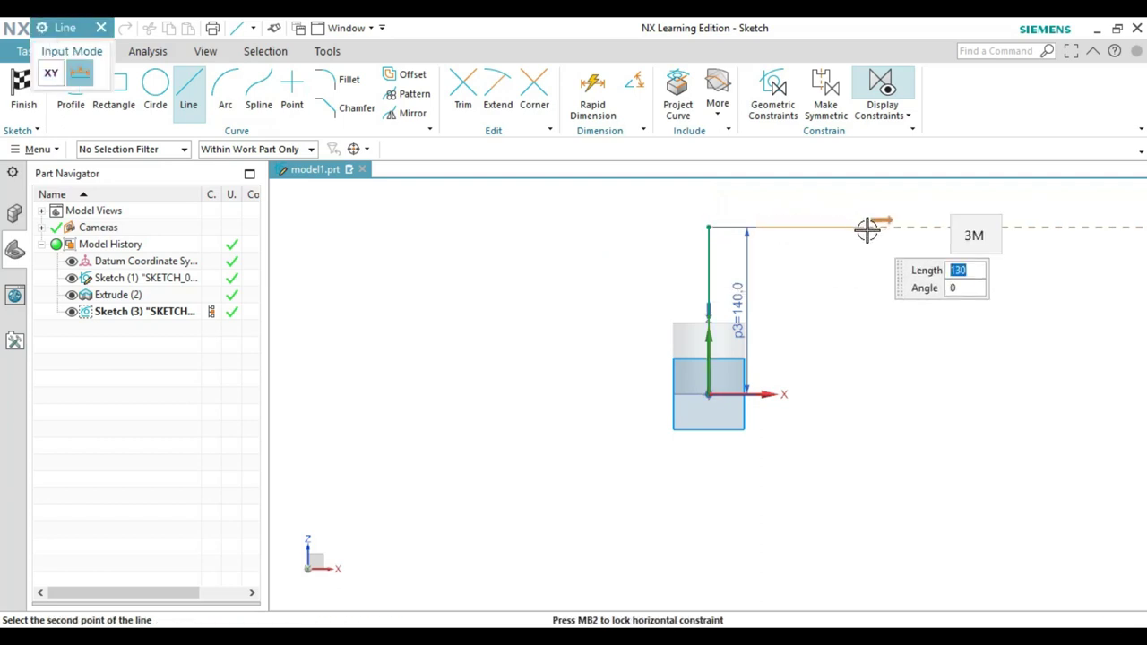
type("5")
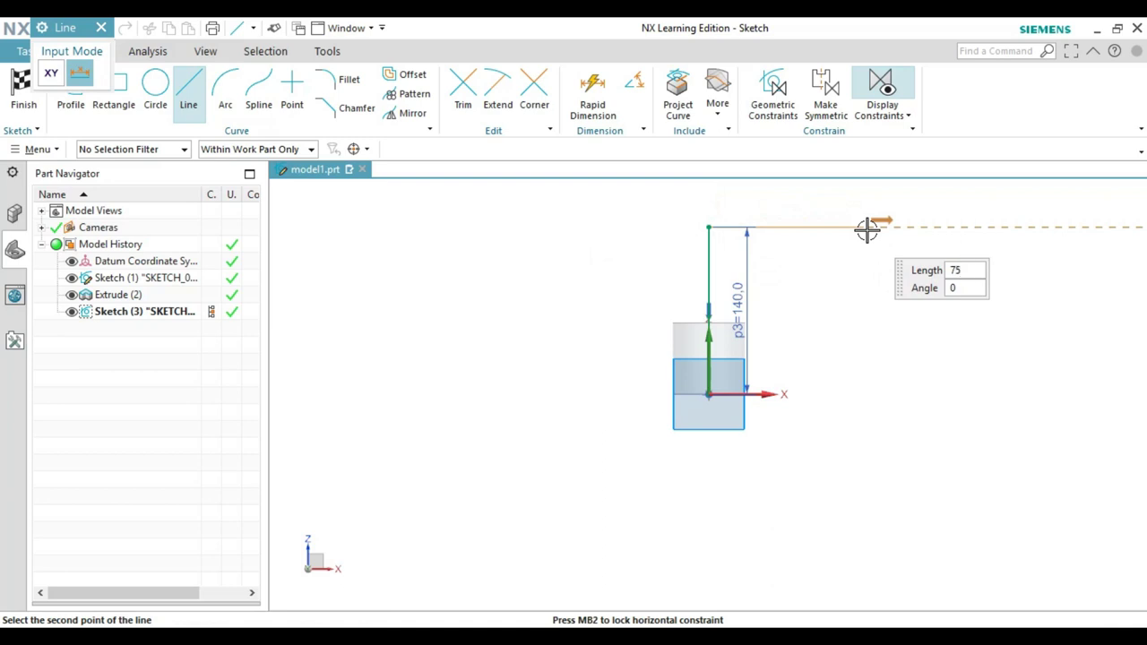
key("Return")
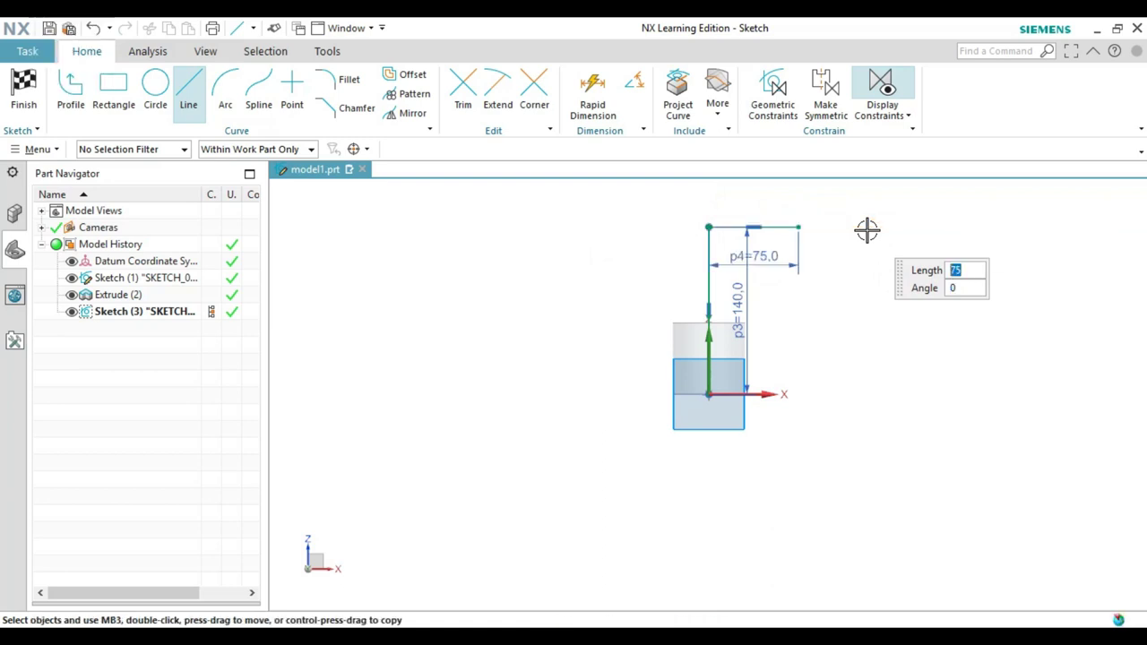
left_click(708, 395)
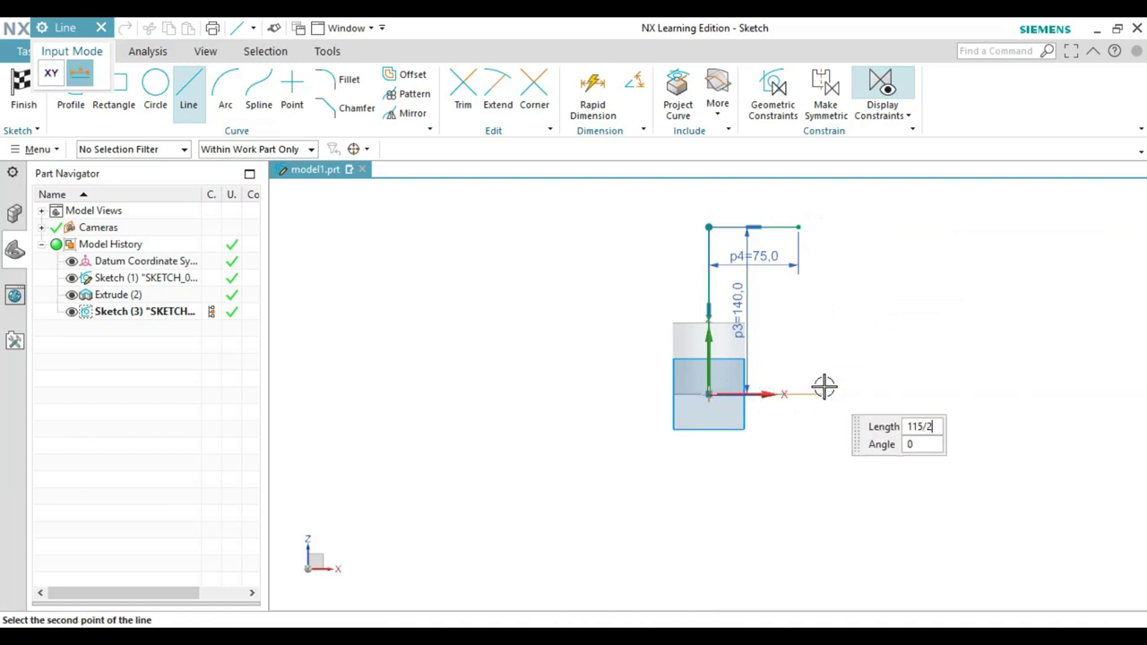
key("Return")
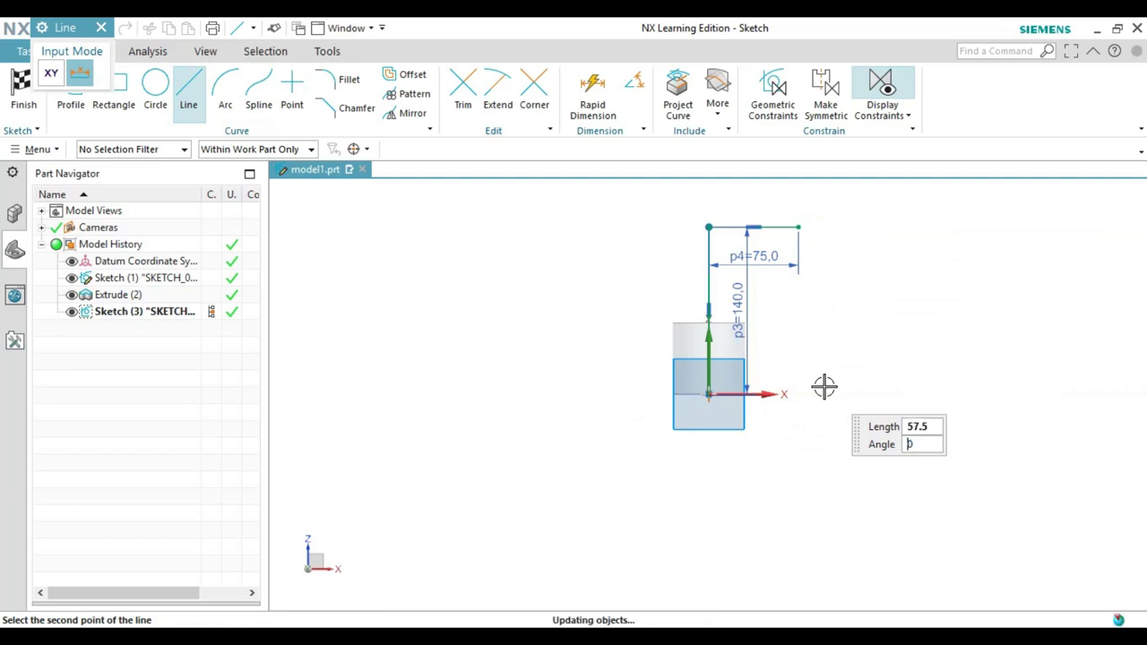
left_click(799, 229)
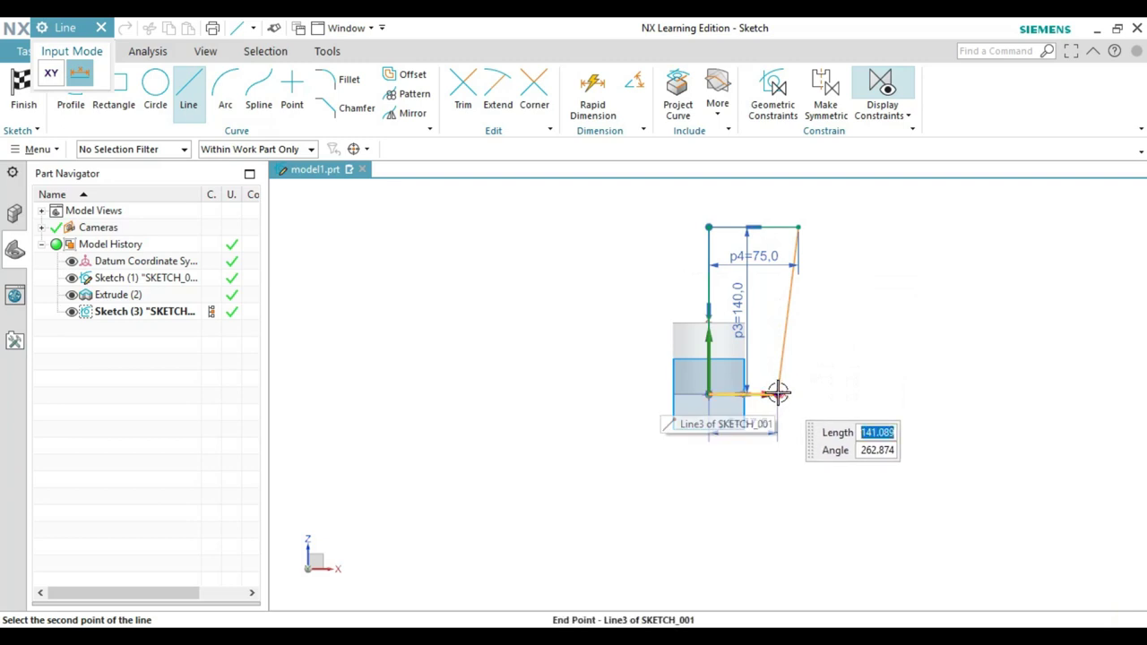
left_click(778, 393)
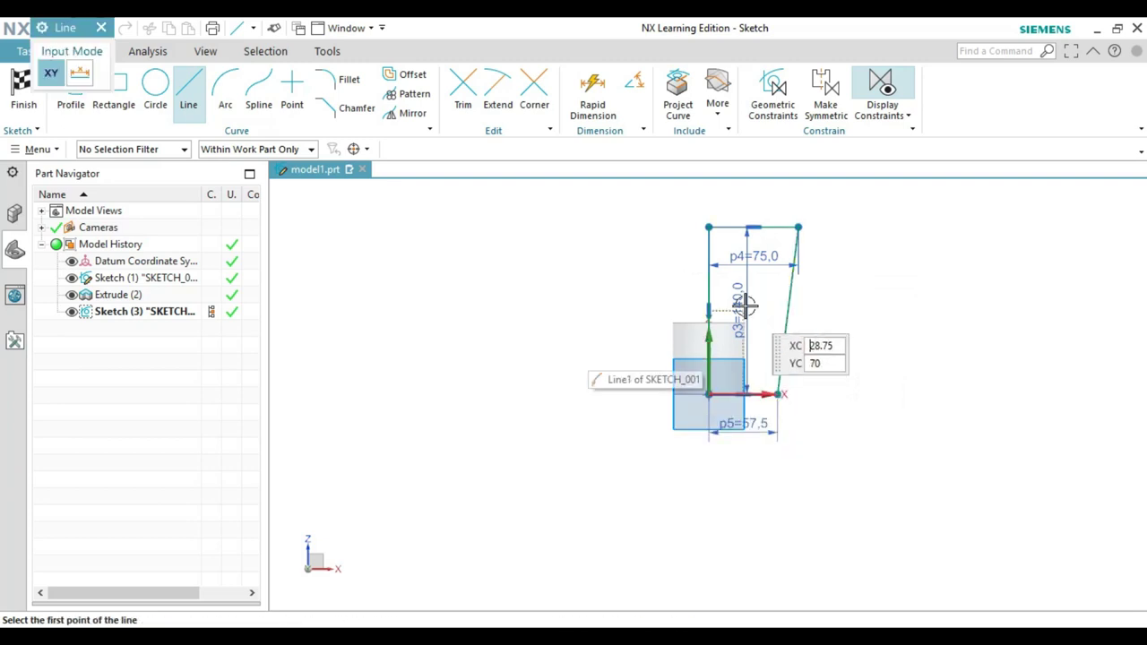
scroll(745, 306, "up", 2)
scroll(745, 305, "up", 3)
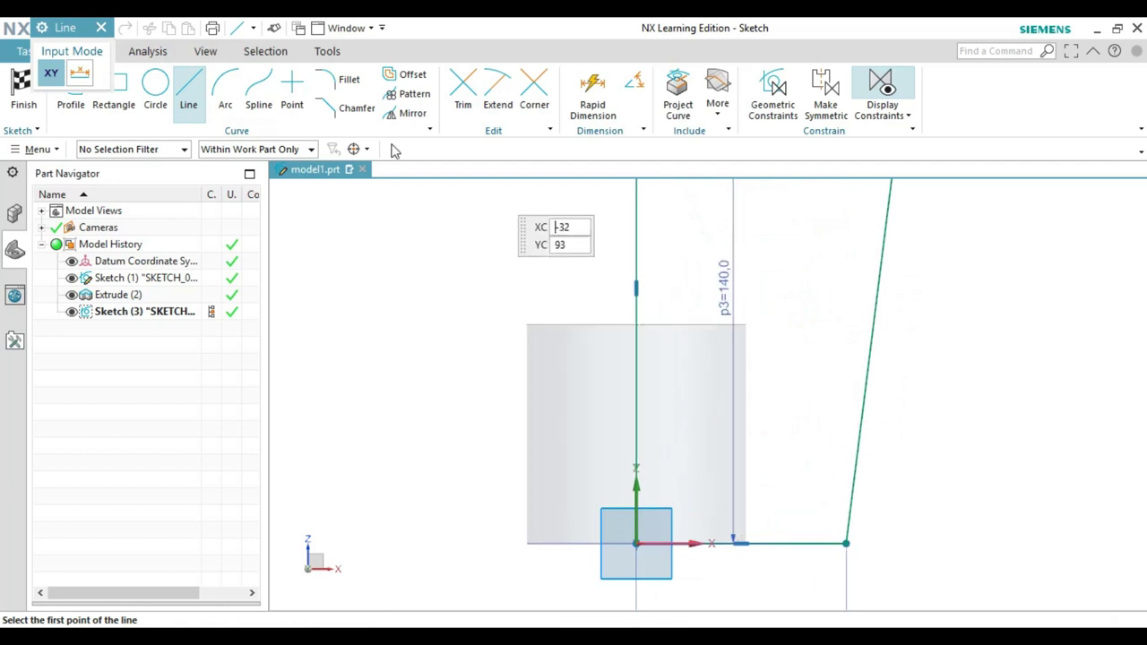
left_click(225, 90)
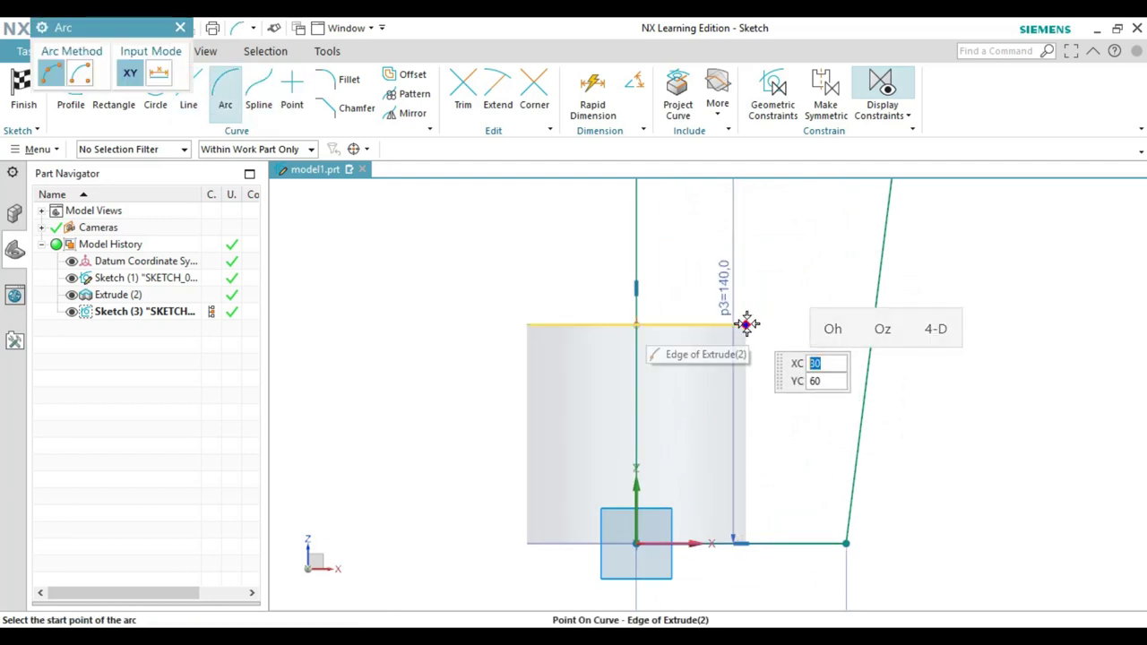
- Draw a radius 10 arc starting on the vertical line
left_click(747, 325)
type("10")
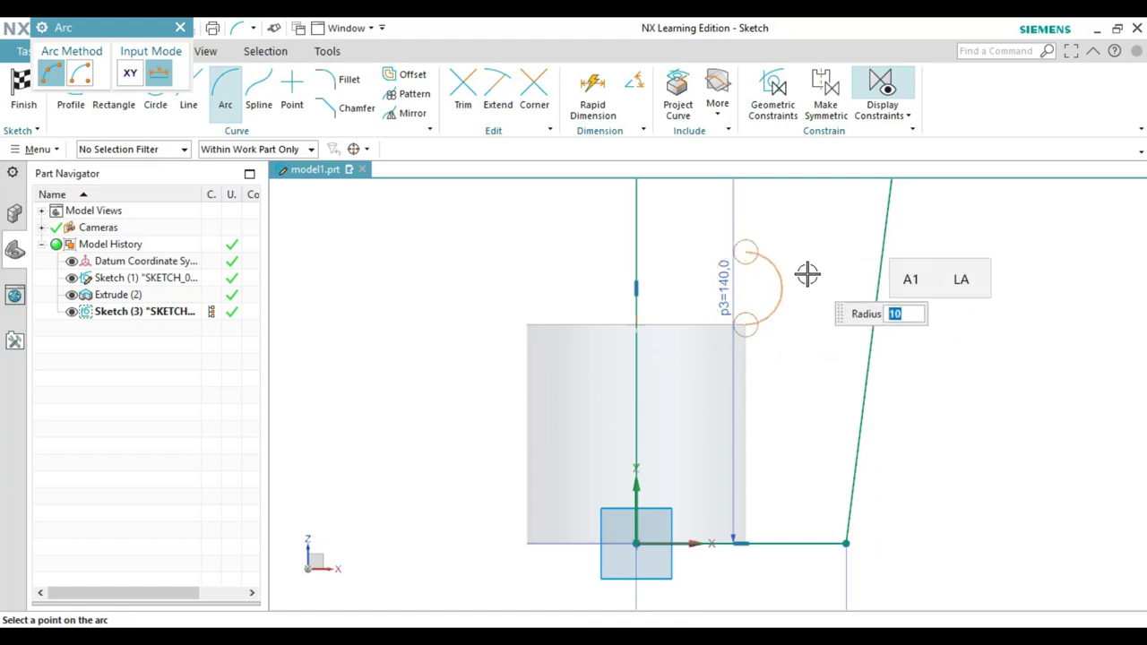
left_click(807, 275)
key("Escape")
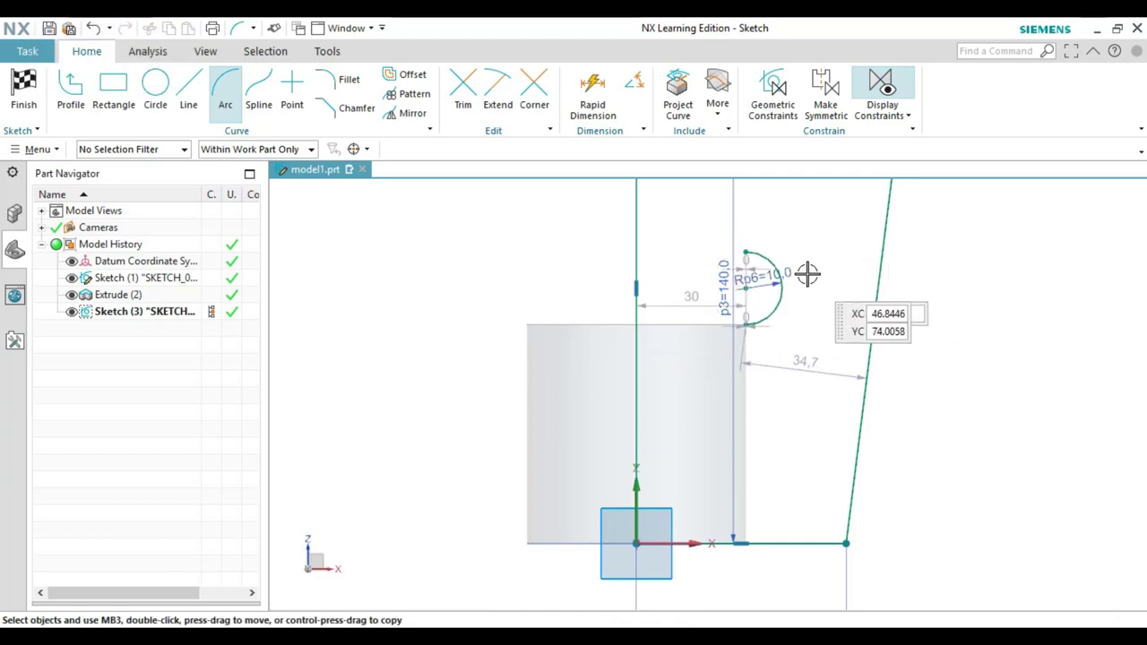
- Delete the 75 mm top line of the arm sketch along with its dimension
scroll(808, 274, "down", 2)
scroll(808, 192, "down", 2)
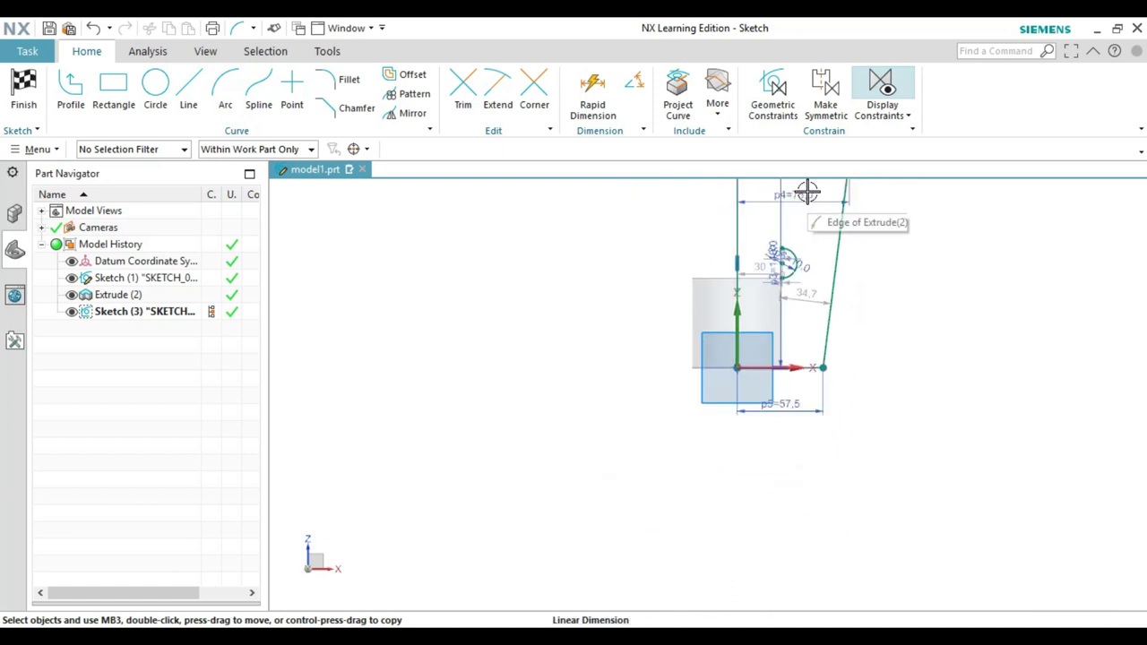
scroll(891, 212, "down", 2)
scroll(899, 188, "up", 2)
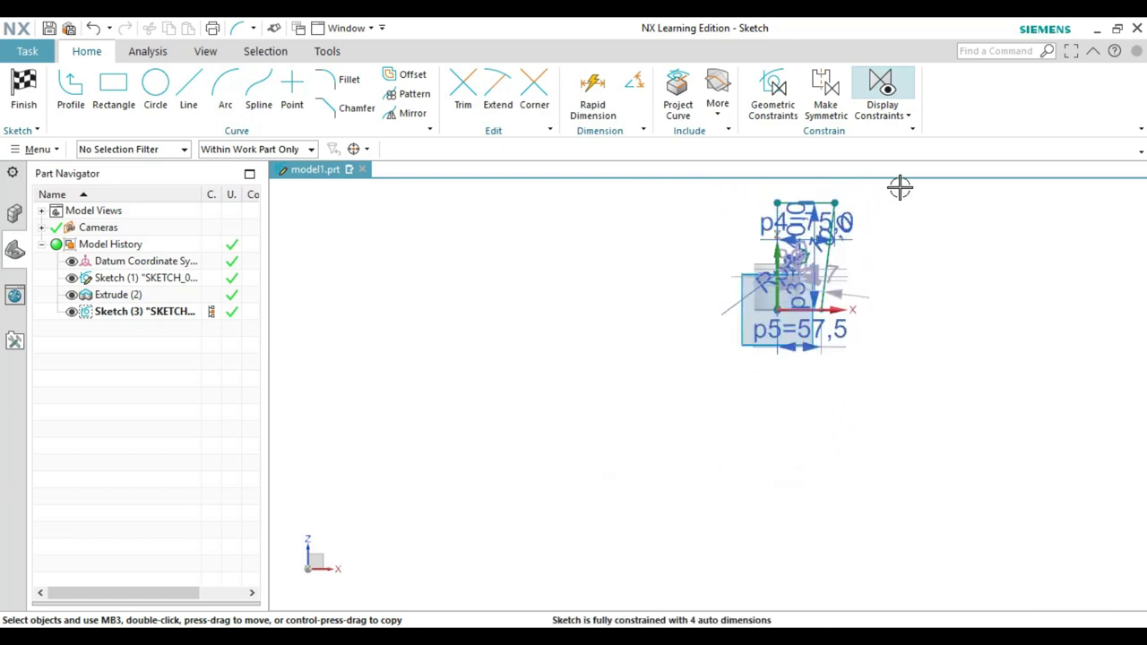
scroll(801, 200, "up", 3)
left_click(791, 212)
key("Delete")
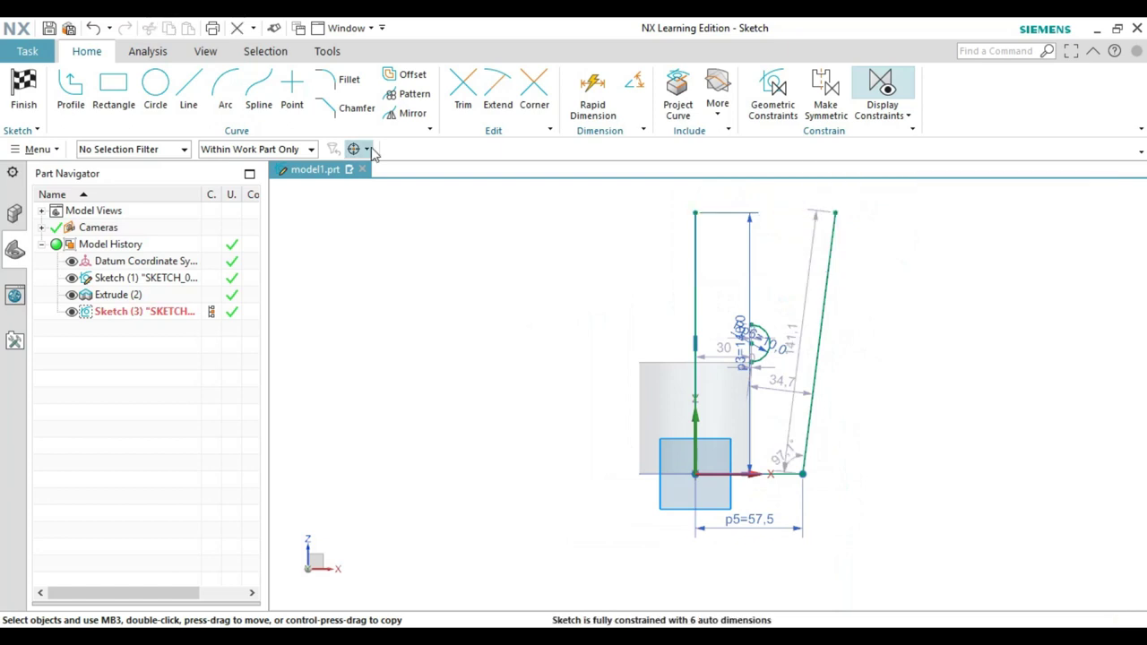
- Draw a 35 mm top line leftward at 180° and a vertical inner edge dropping from its left end
left_click(188, 100)
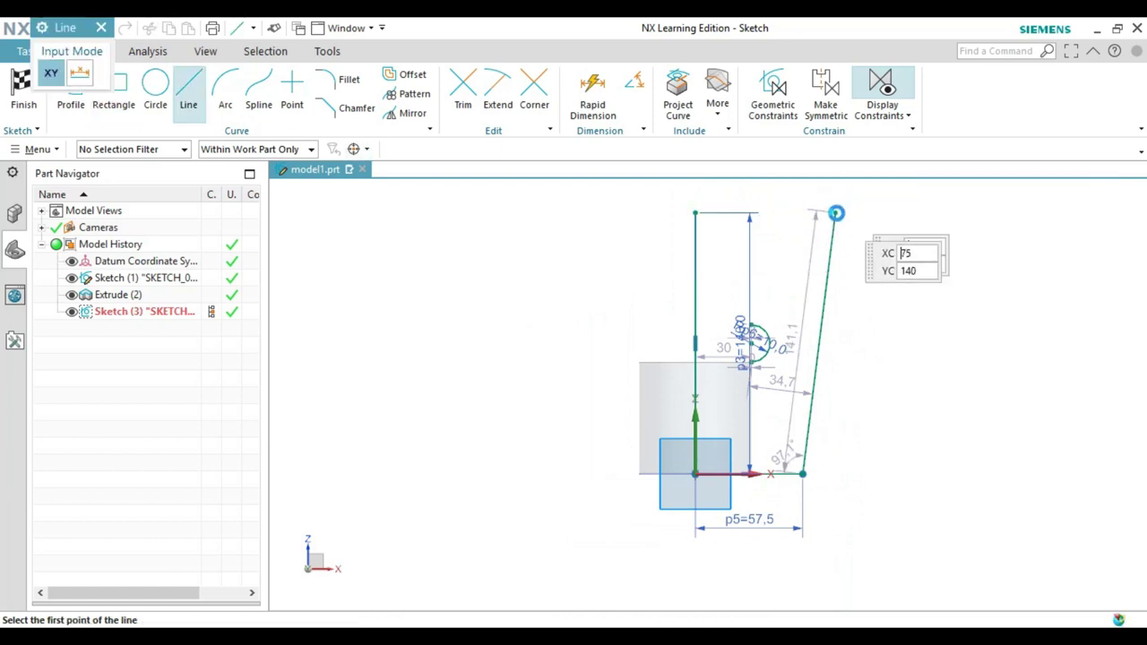
left_click(835, 213)
type("35")
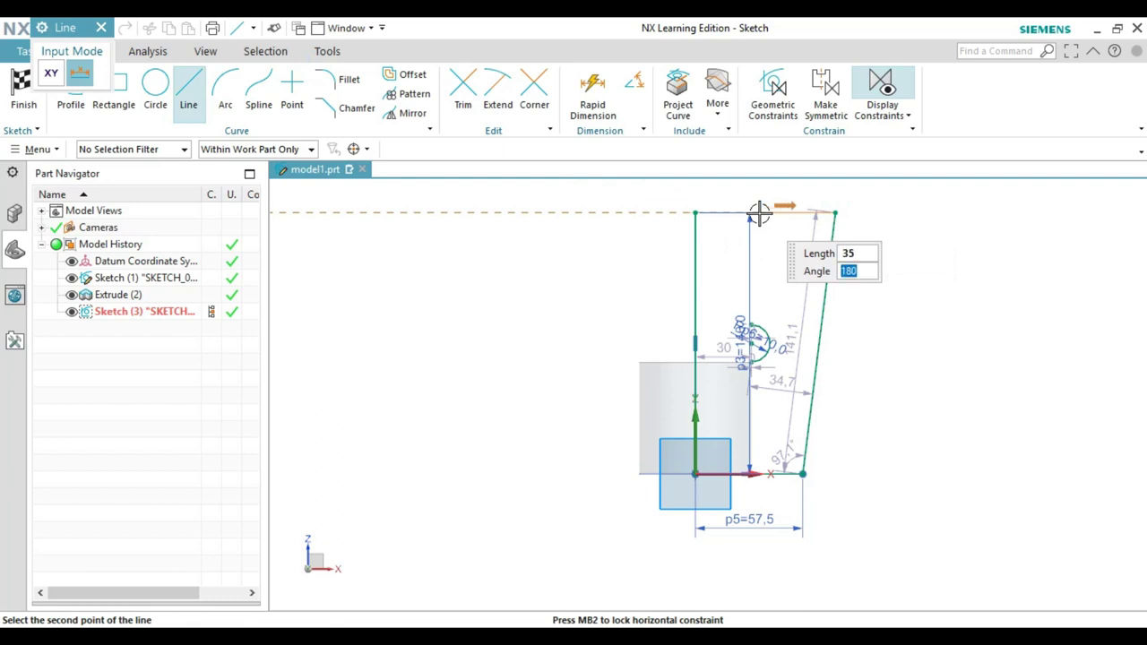
key("Return")
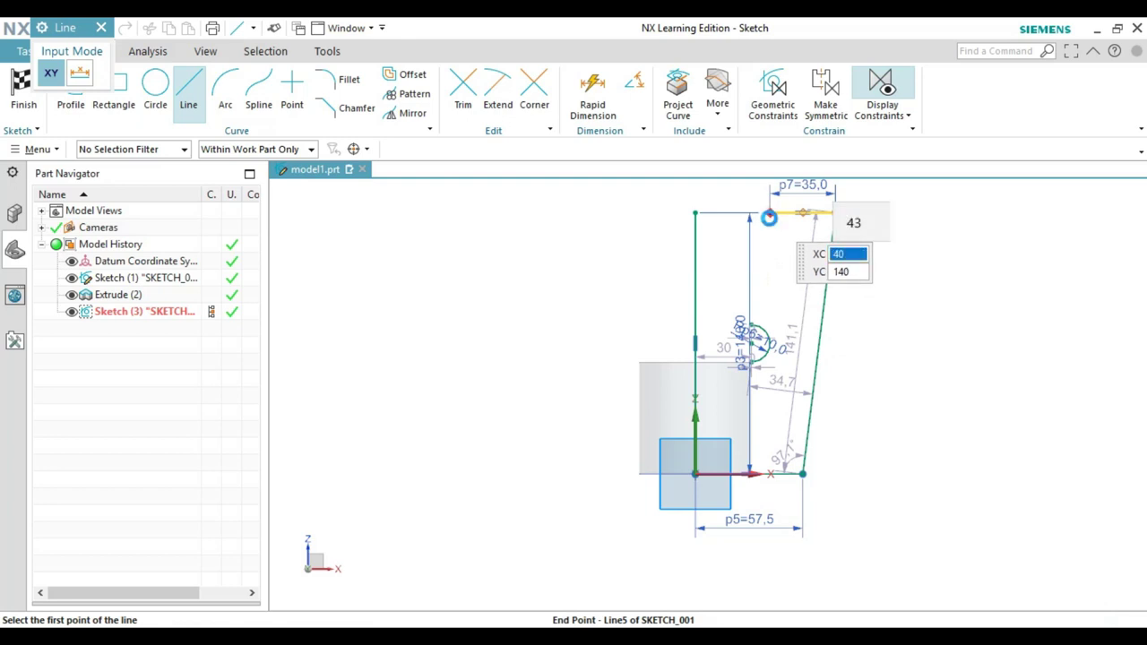
left_click(770, 214)
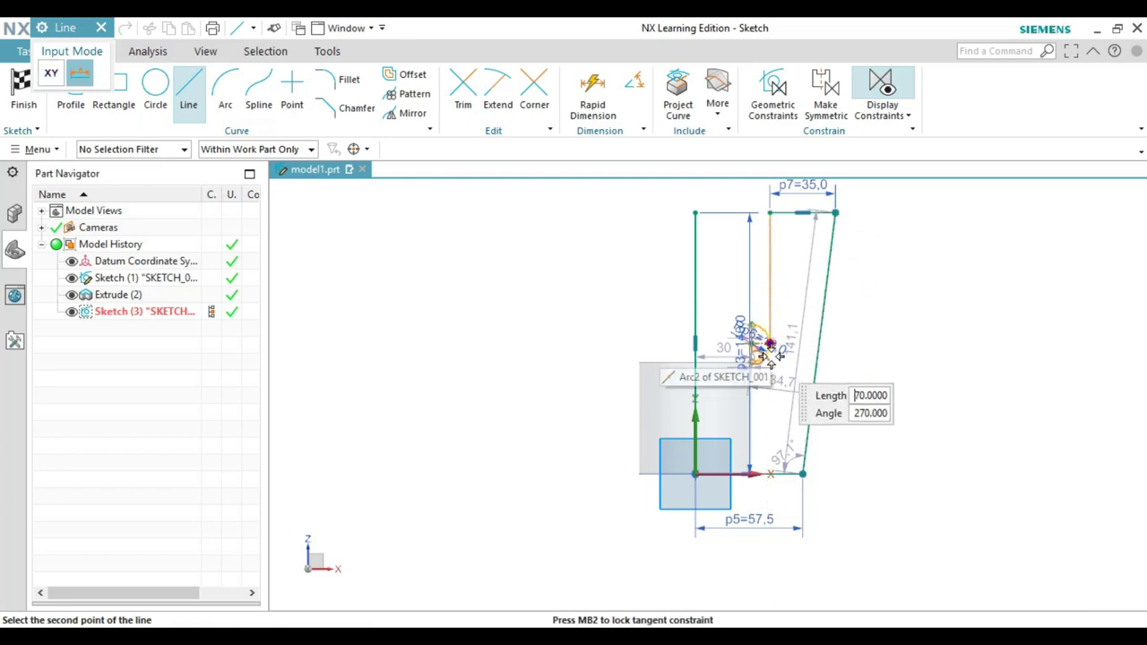
type("105")
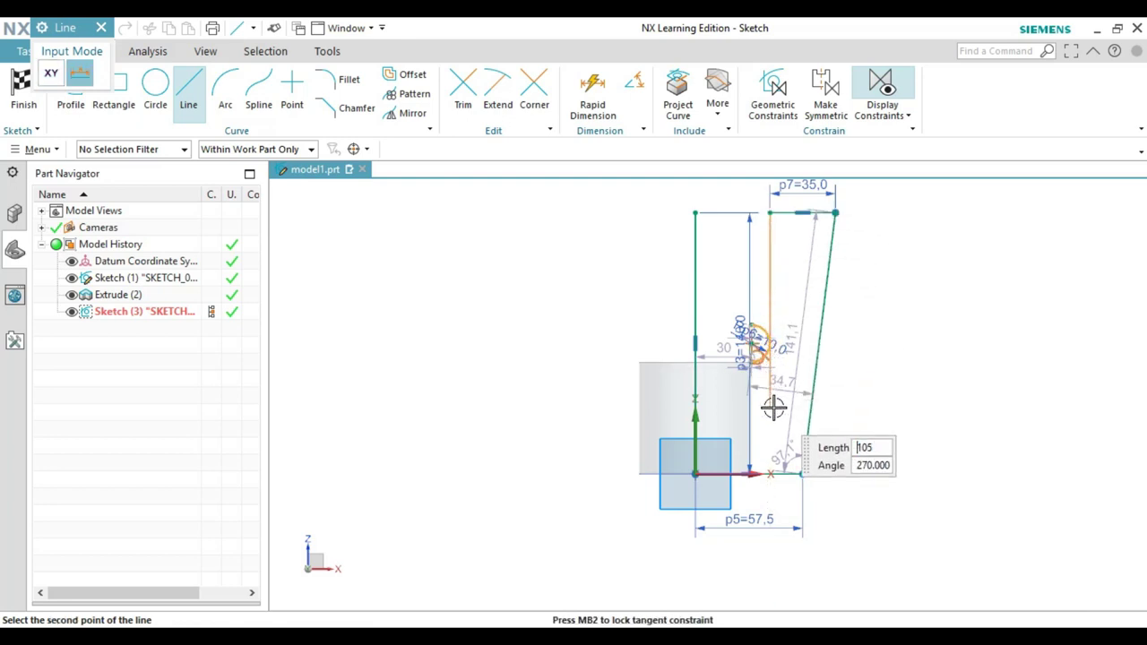
left_click(773, 408)
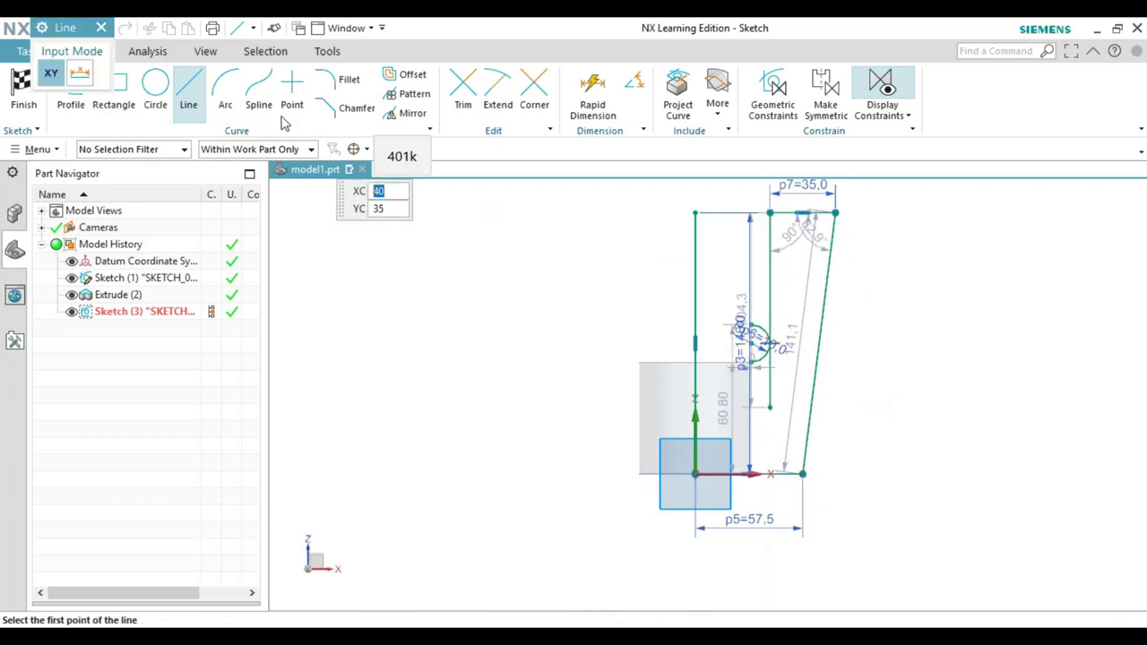
left_click(499, 89)
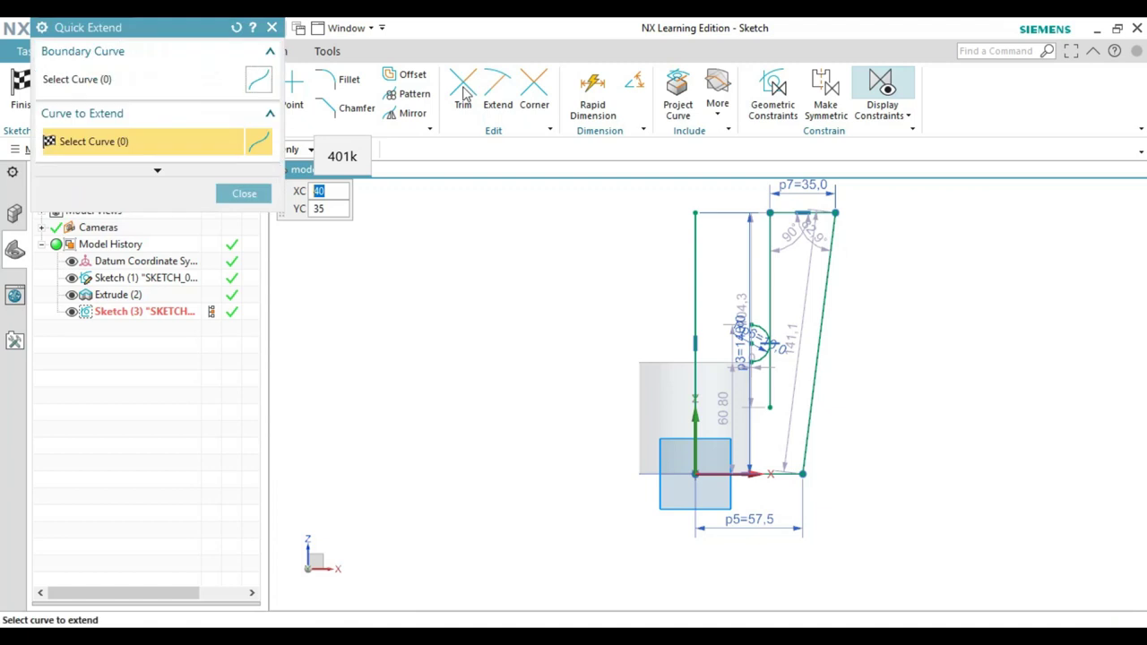
- Trim the excess curve pieces at the arc so the inner vertical edge shortens to 70
left_click(464, 93)
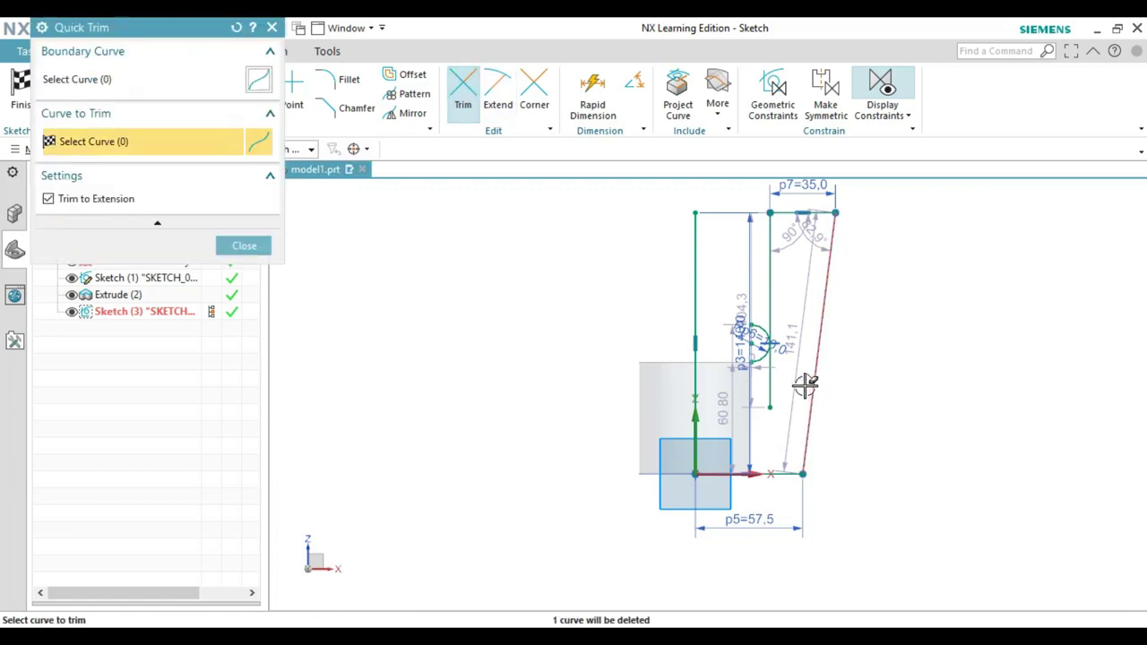
left_click(759, 325)
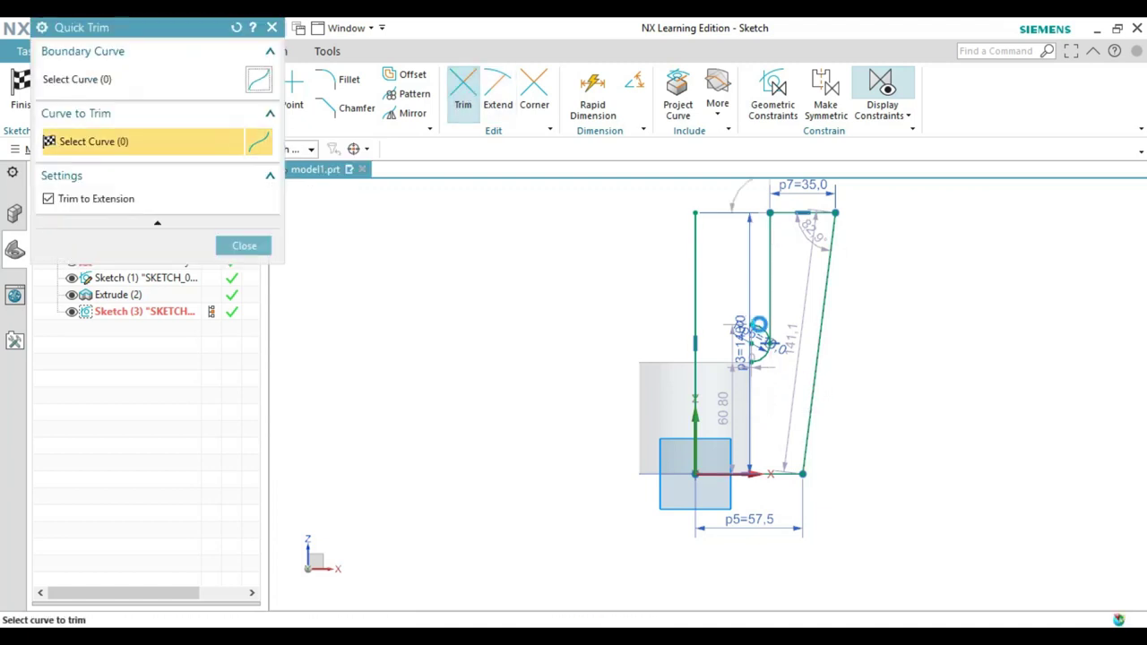
left_click(759, 326)
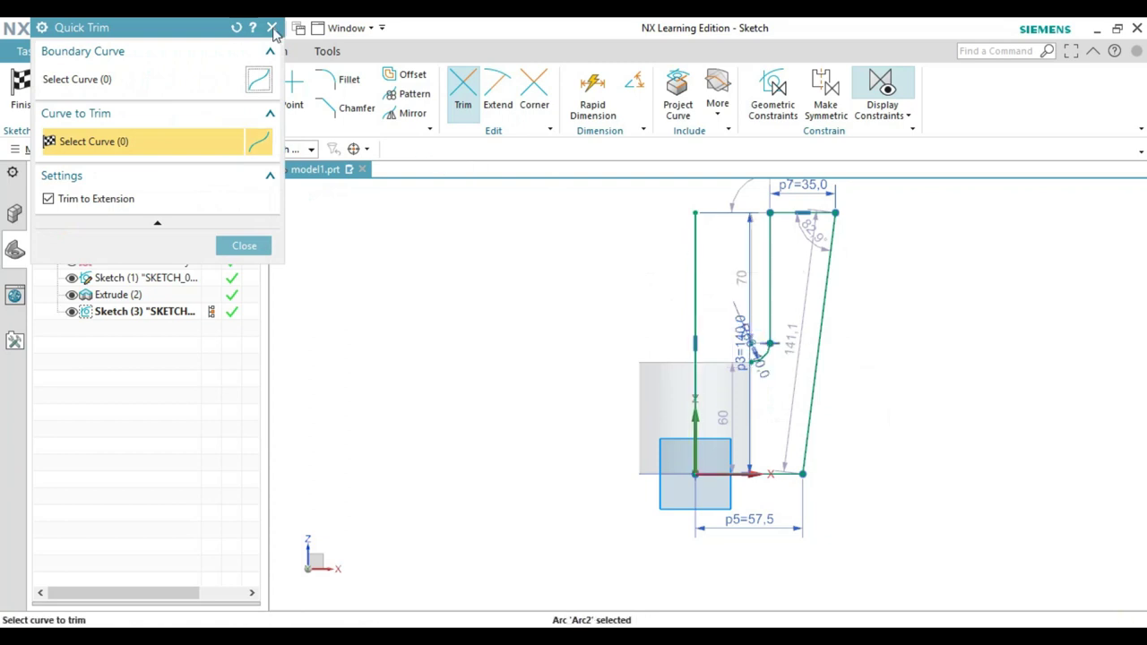
left_click(273, 29)
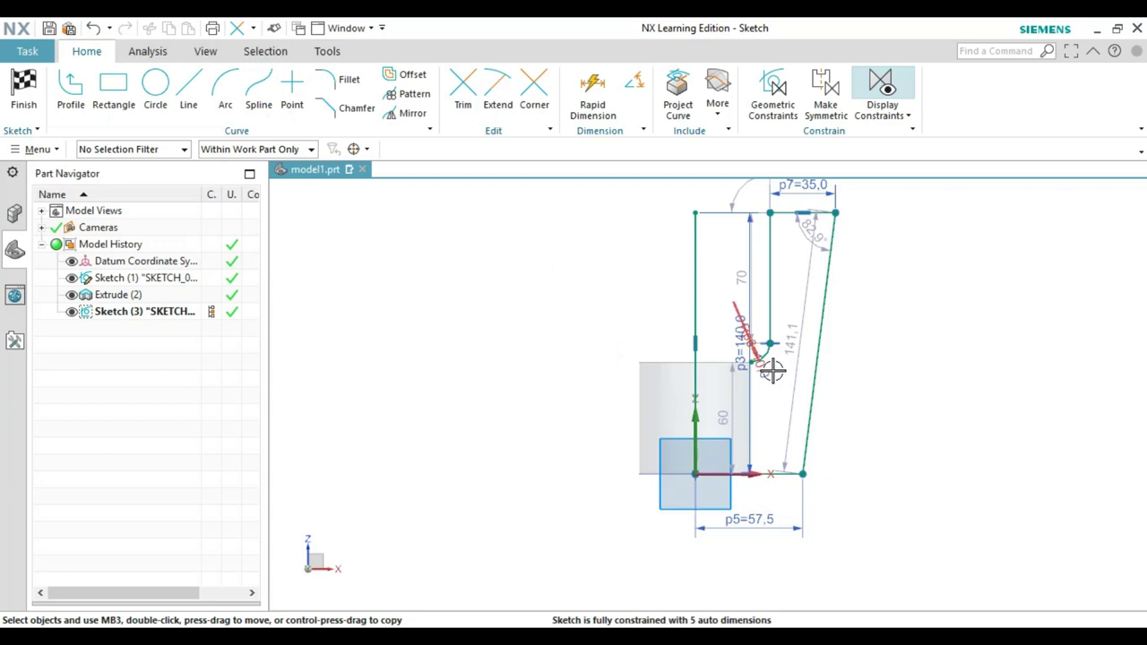
- Draw a horizontal line leftward from the arc's lower end, past the left vertical edge
left_click(188, 89)
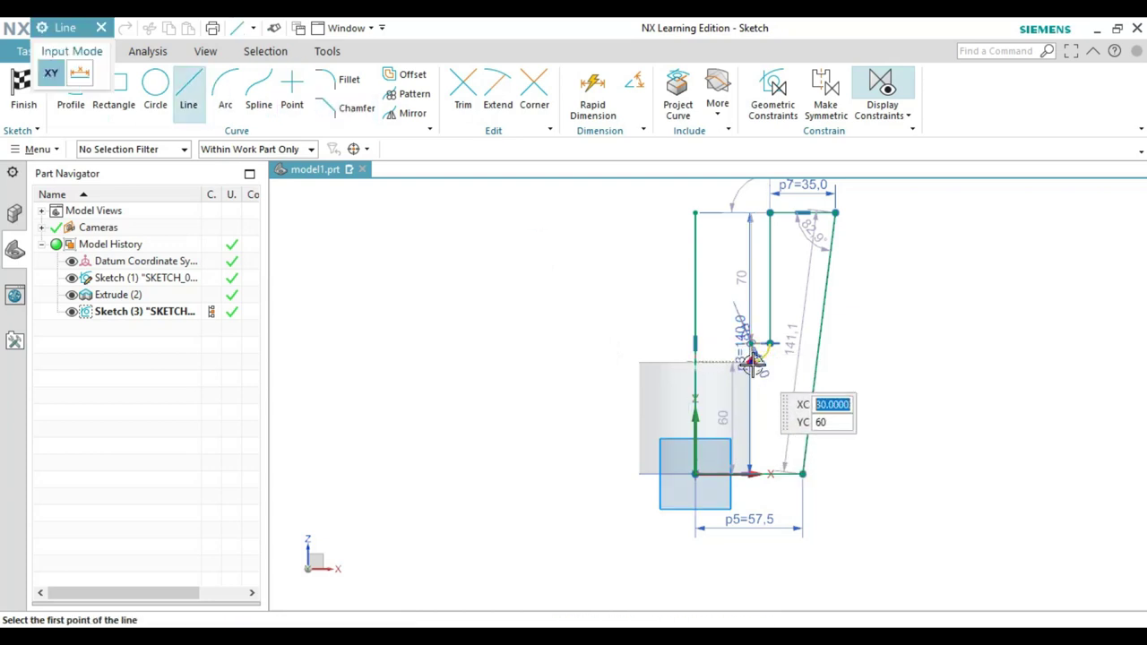
scroll(751, 365, "up", 2)
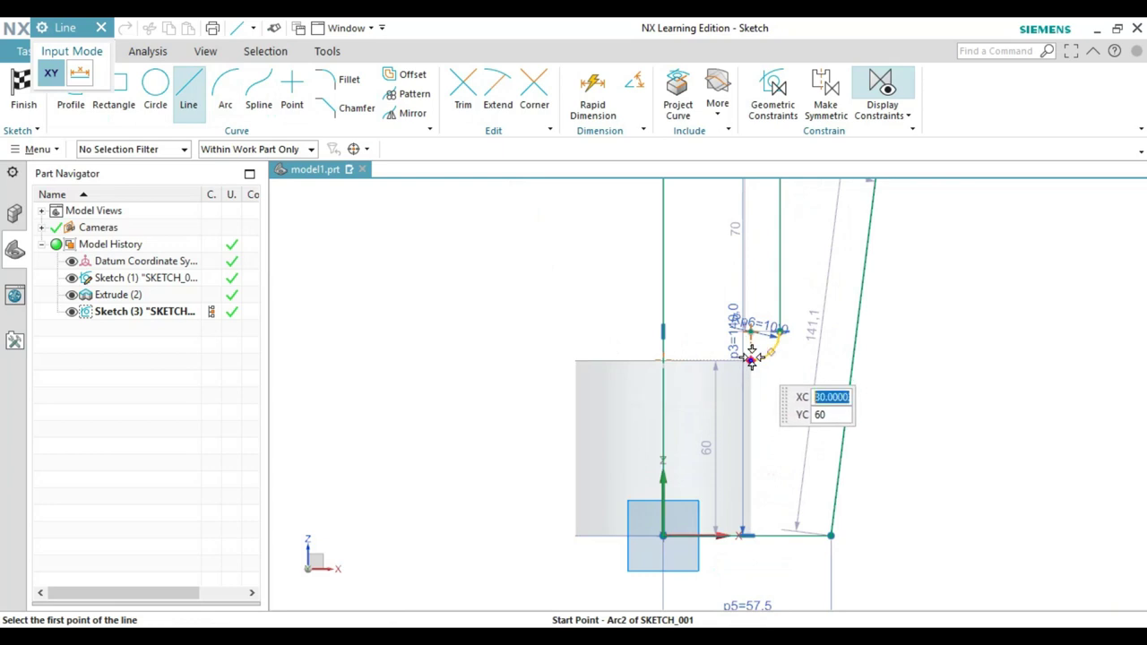
left_click(751, 360)
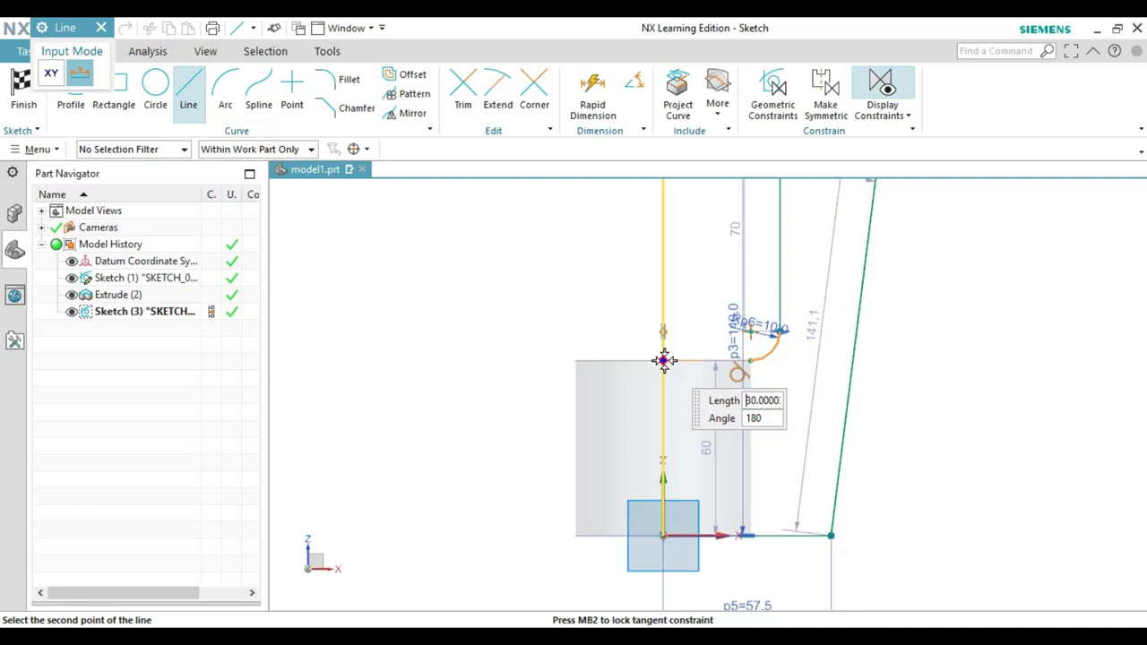
scroll(664, 361, "up", 3)
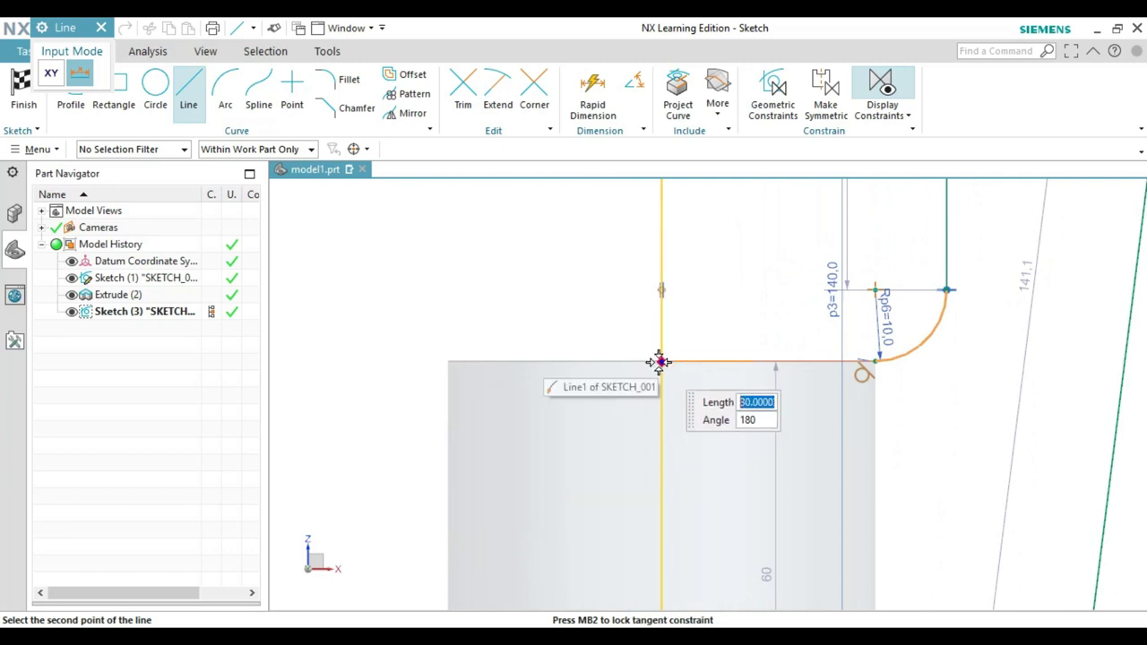
left_click(617, 362)
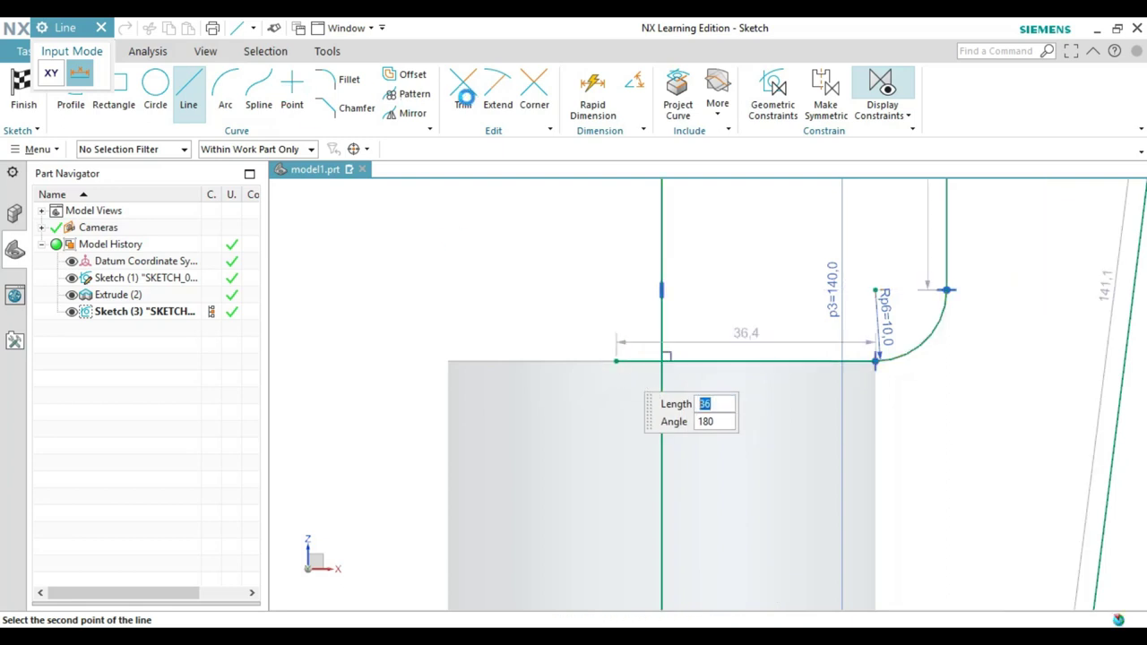
left_click(466, 96)
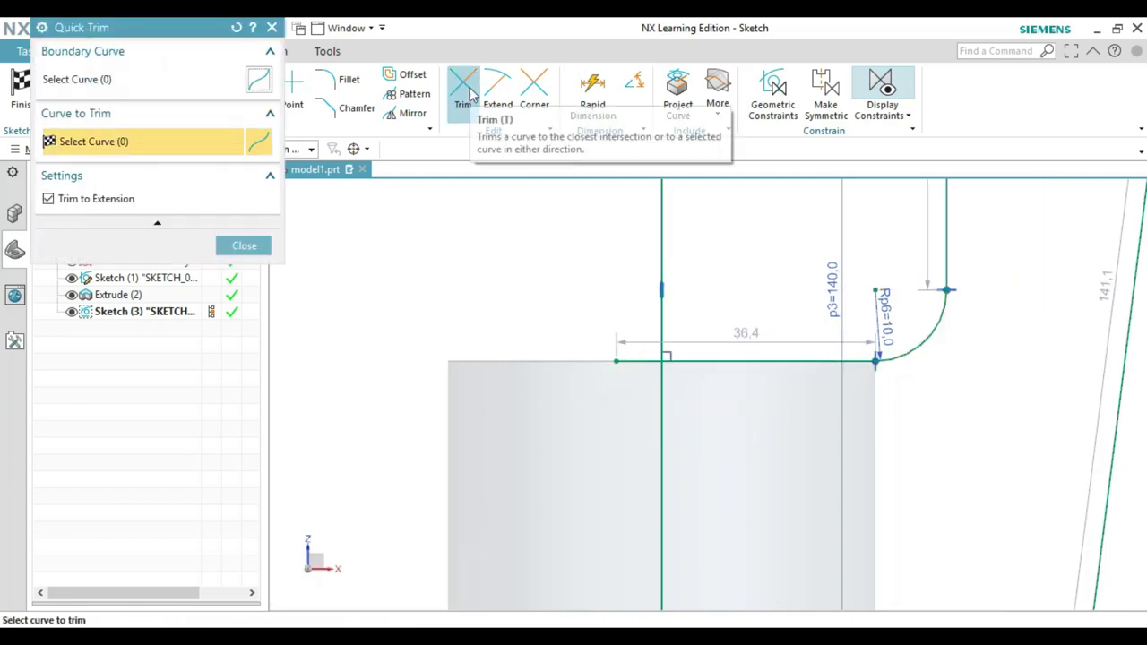
- Trim the short stub of the horizontal line left of the vertical edge
left_click(639, 358)
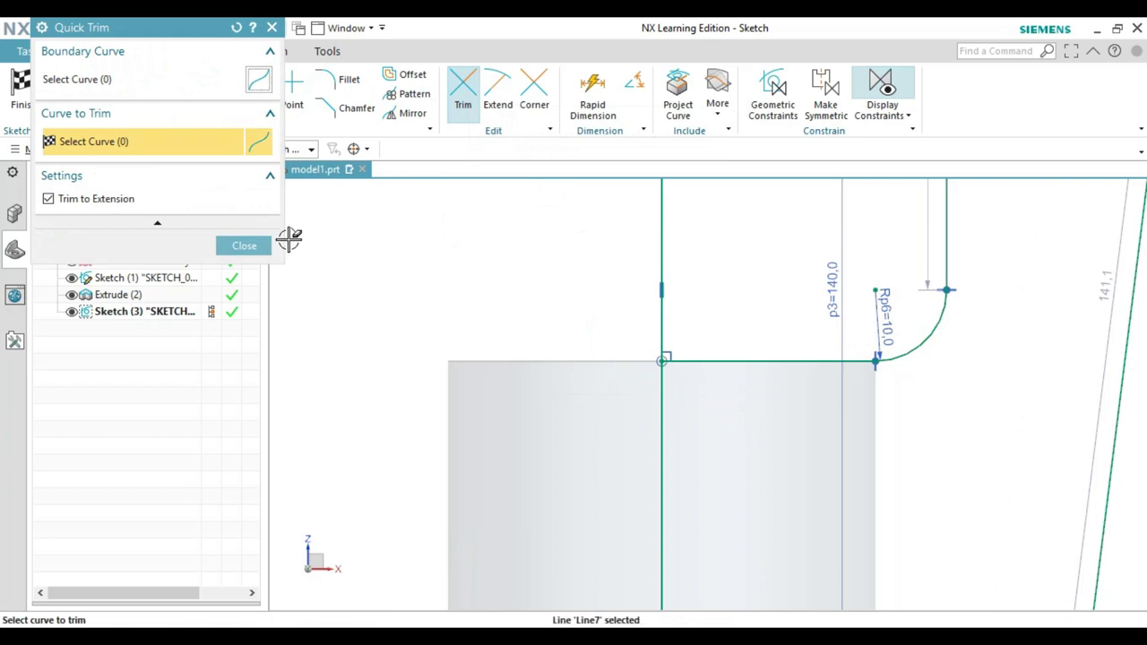
left_click(243, 247)
scroll(637, 364, "down", 3)
scroll(609, 323, "down", 2)
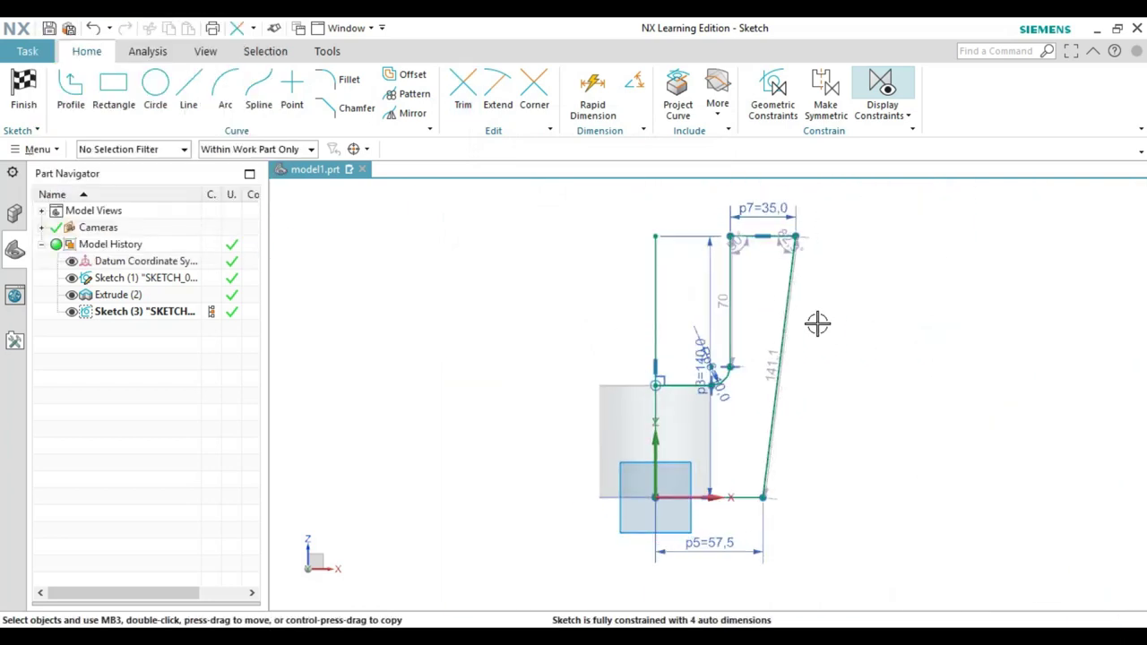
- Begin mirroring the inner vertical line, then cancel without changes
left_click(403, 126)
left_click(732, 264)
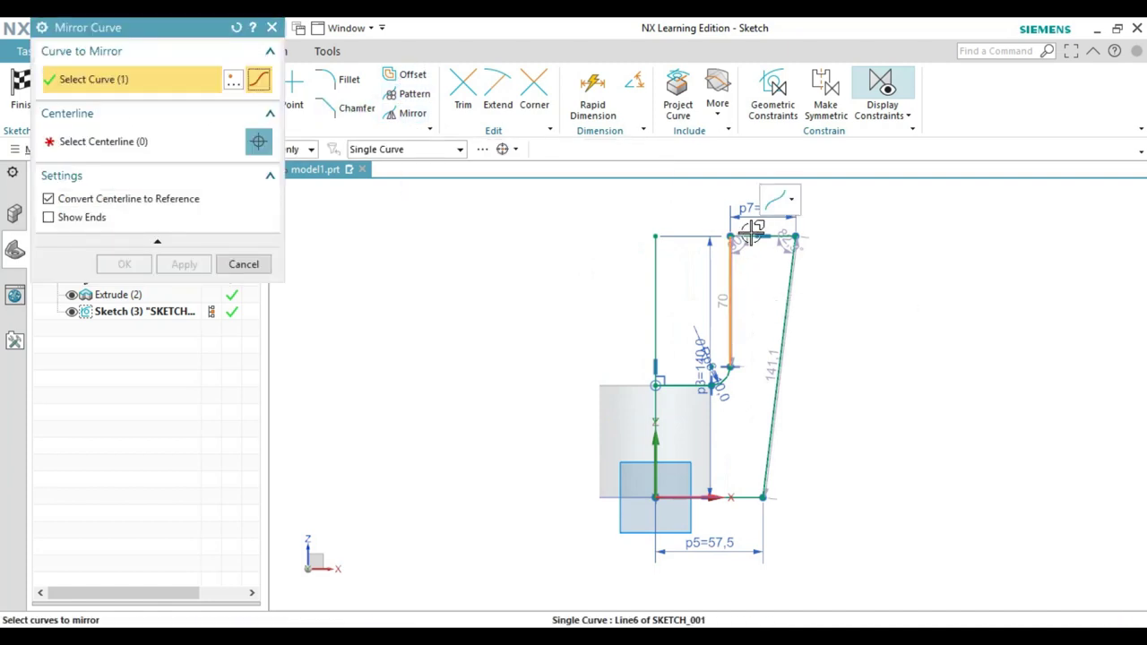
left_click(243, 265)
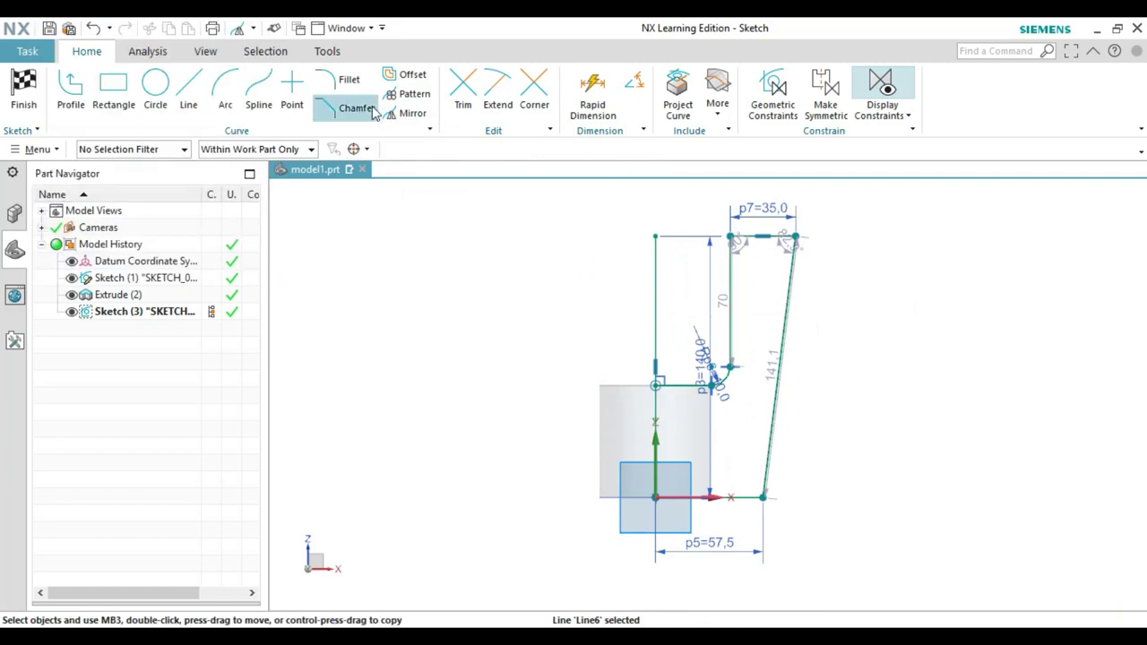
- Apply radius 10 fillets to the arm's two top corners and its bottom-right corner
left_click(346, 80)
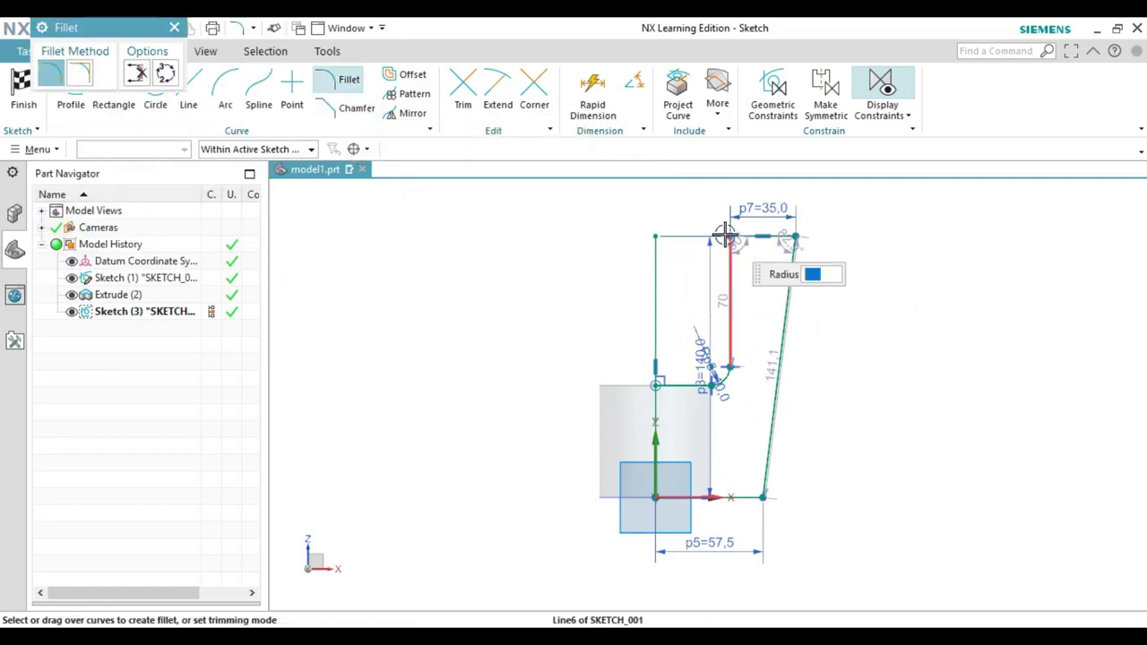
type("10")
left_click(726, 235)
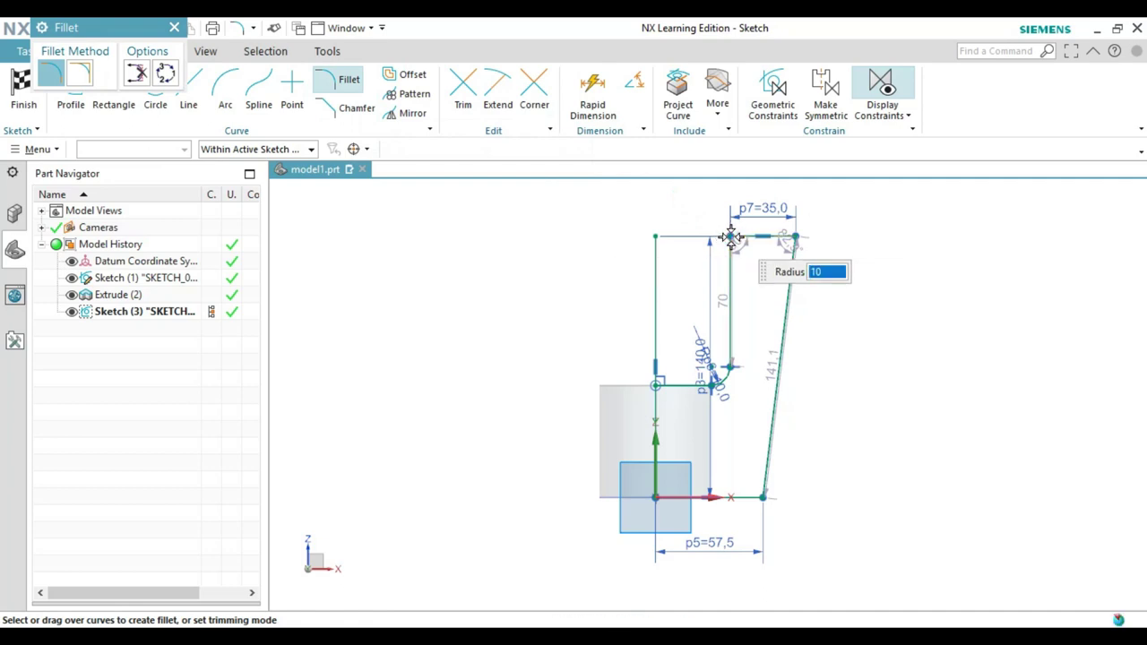
left_click(797, 237)
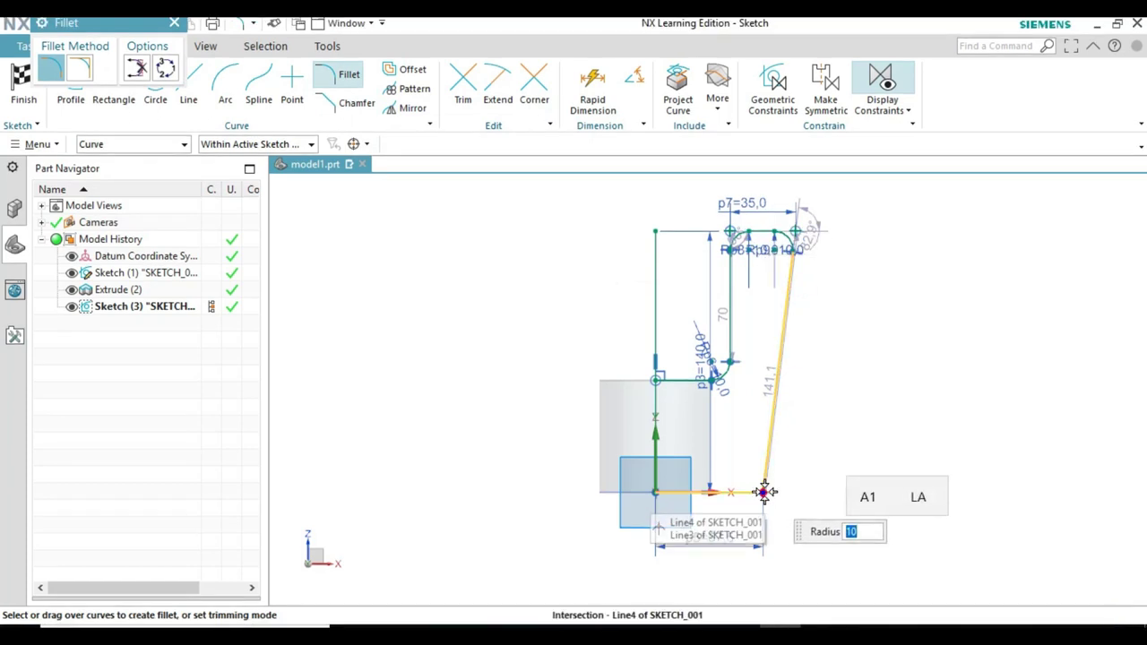
left_click(764, 492)
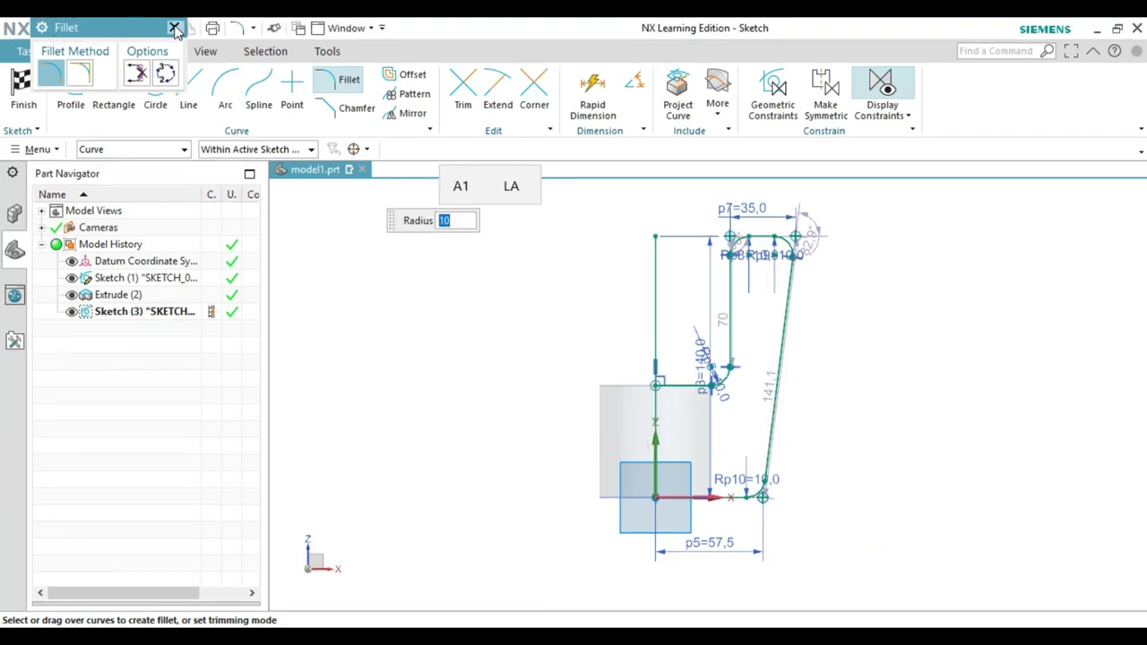
left_click(175, 30)
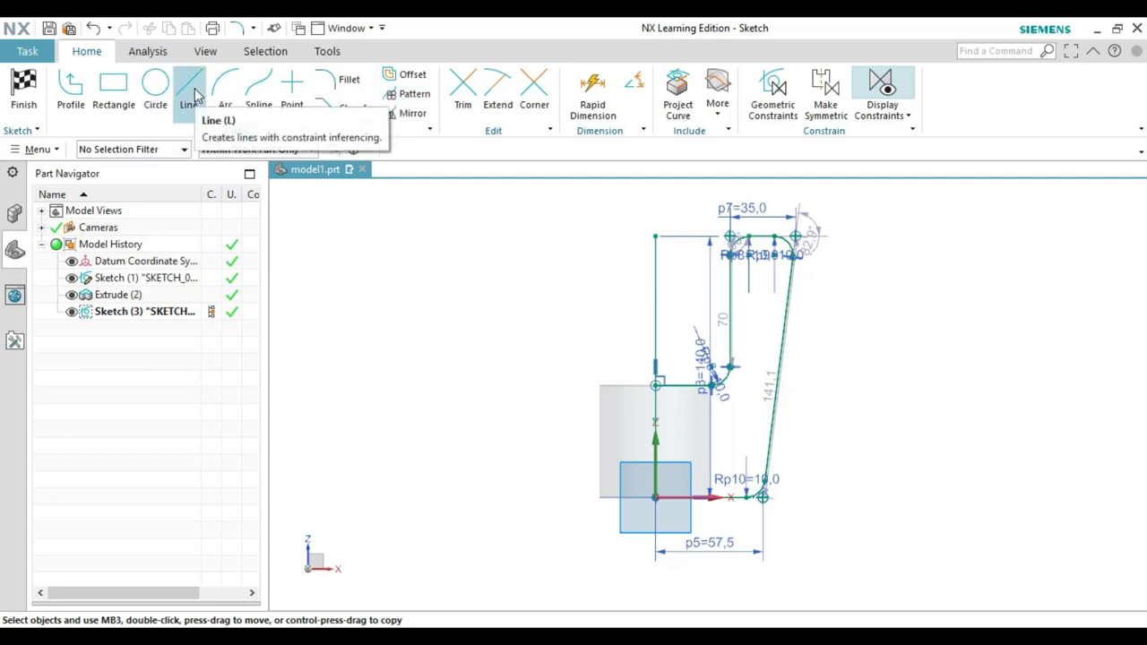
- Place a 20 mm diameter circle centred inside the arm's rounded top end
left_click(156, 85)
scroll(761, 243, "up", 2)
scroll(761, 242, "up", 2)
scroll(763, 269, "up", 1)
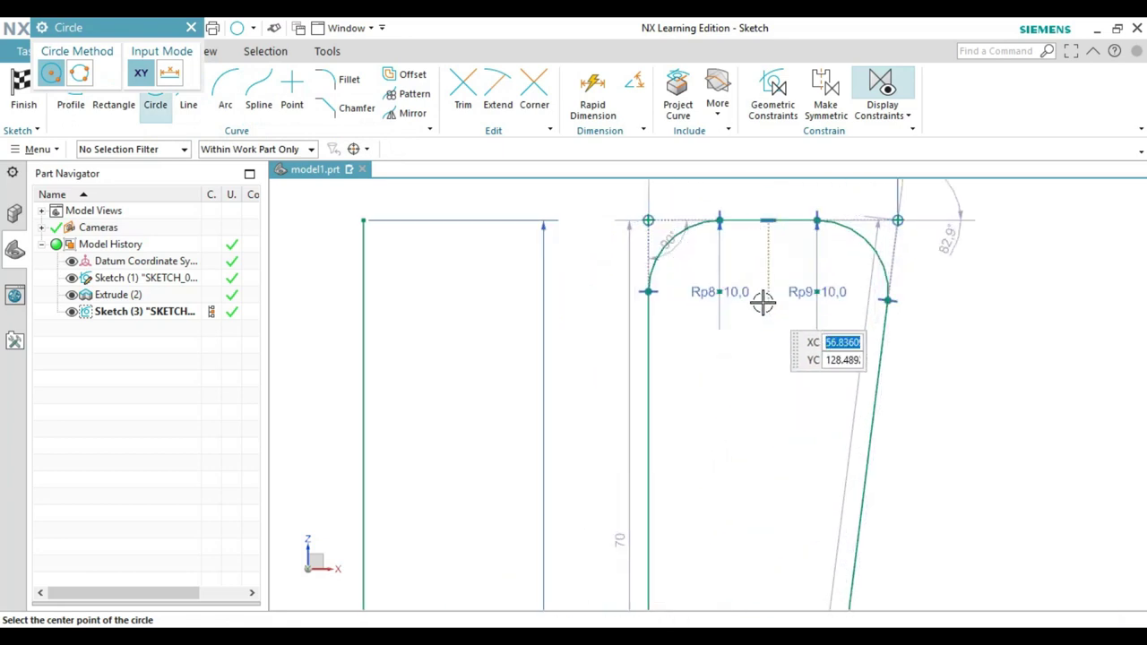
left_click(766, 367)
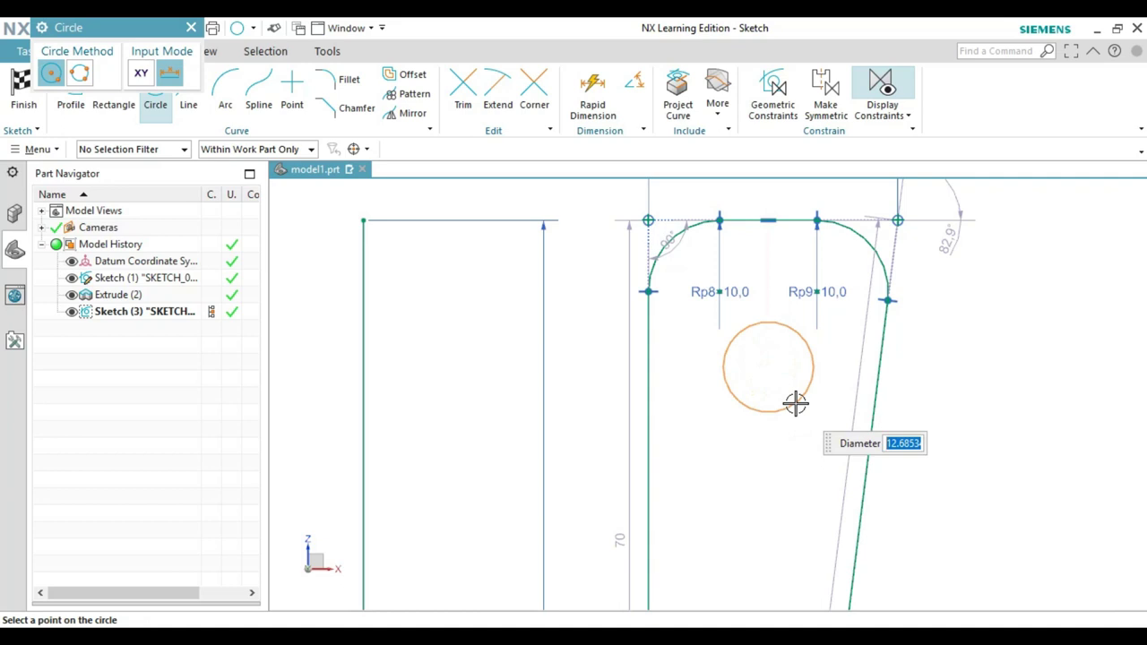
type("20")
key("Return")
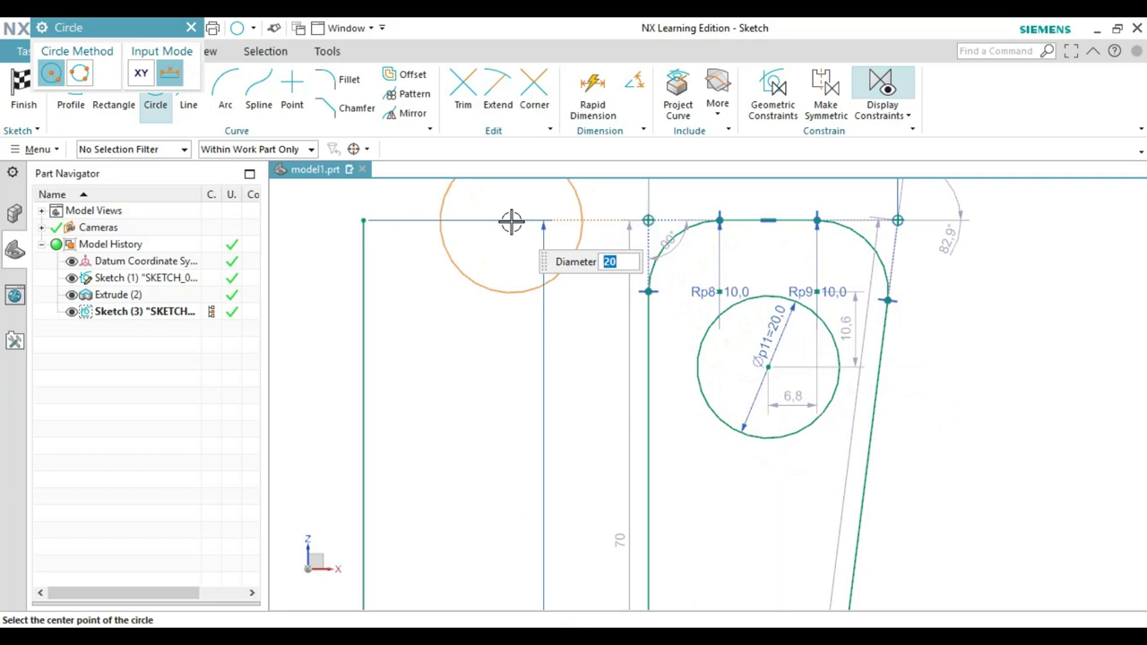
key("Escape")
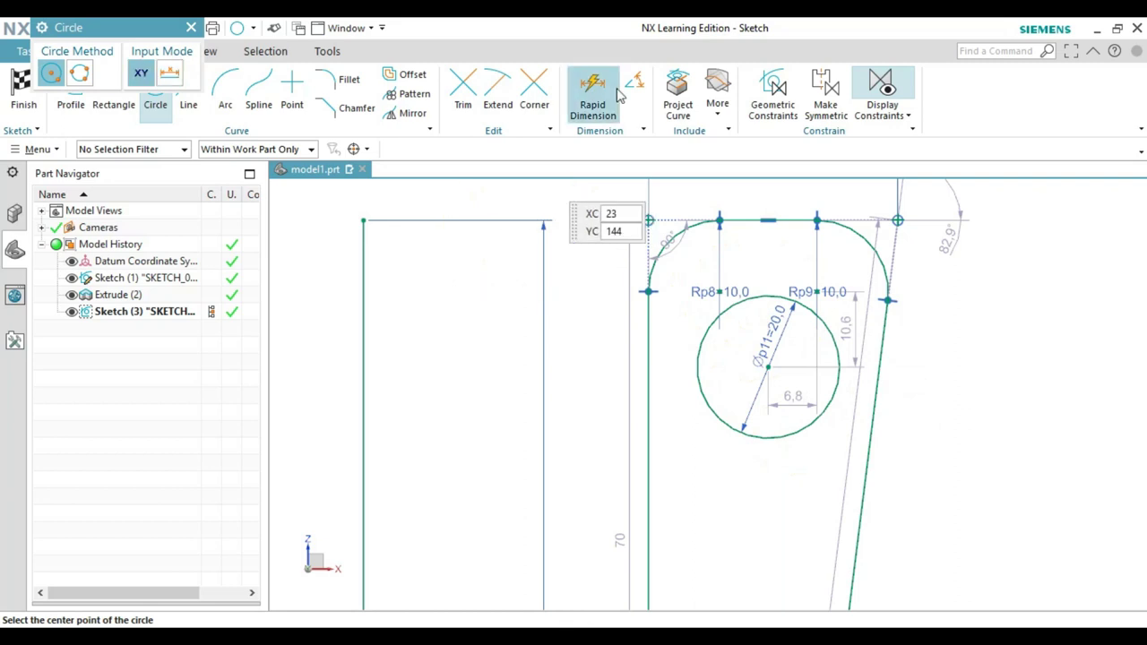
key("Escape")
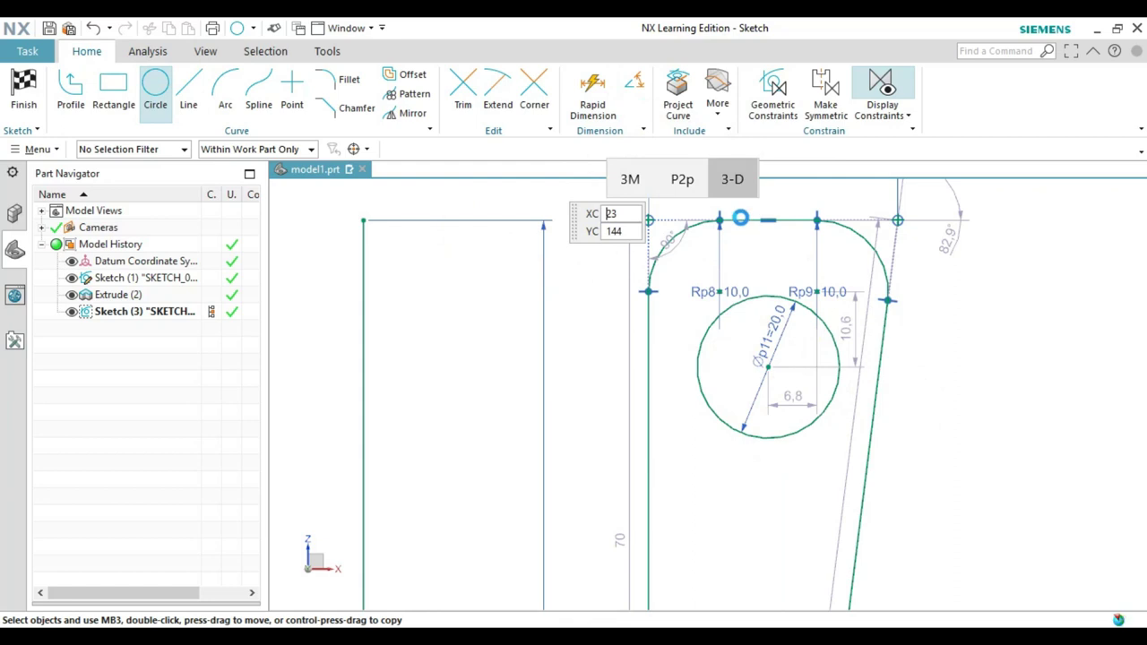
- Add a vertical 20 mm dimension from the arm's top edge to the hole centre
key("d")
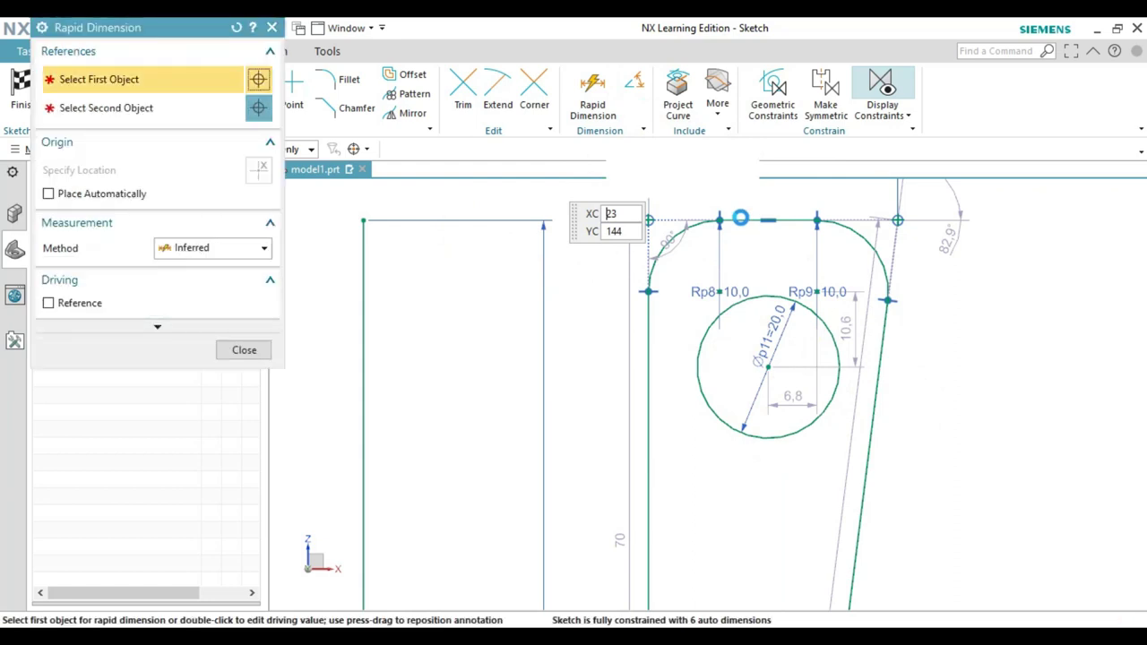
left_click(738, 218)
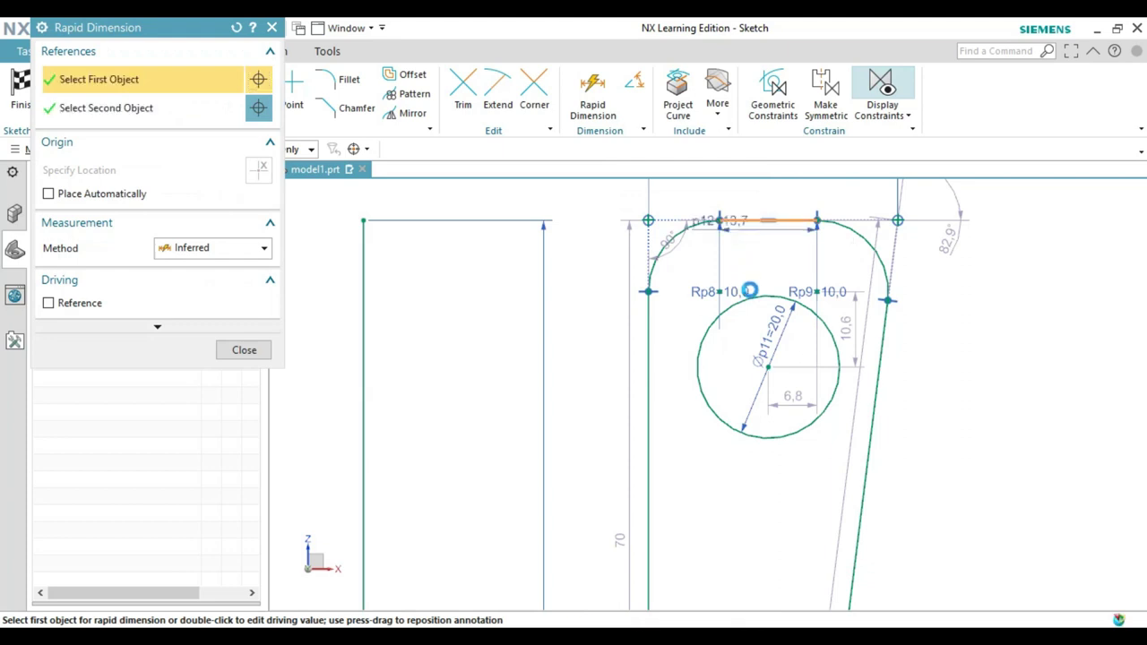
left_click(756, 303)
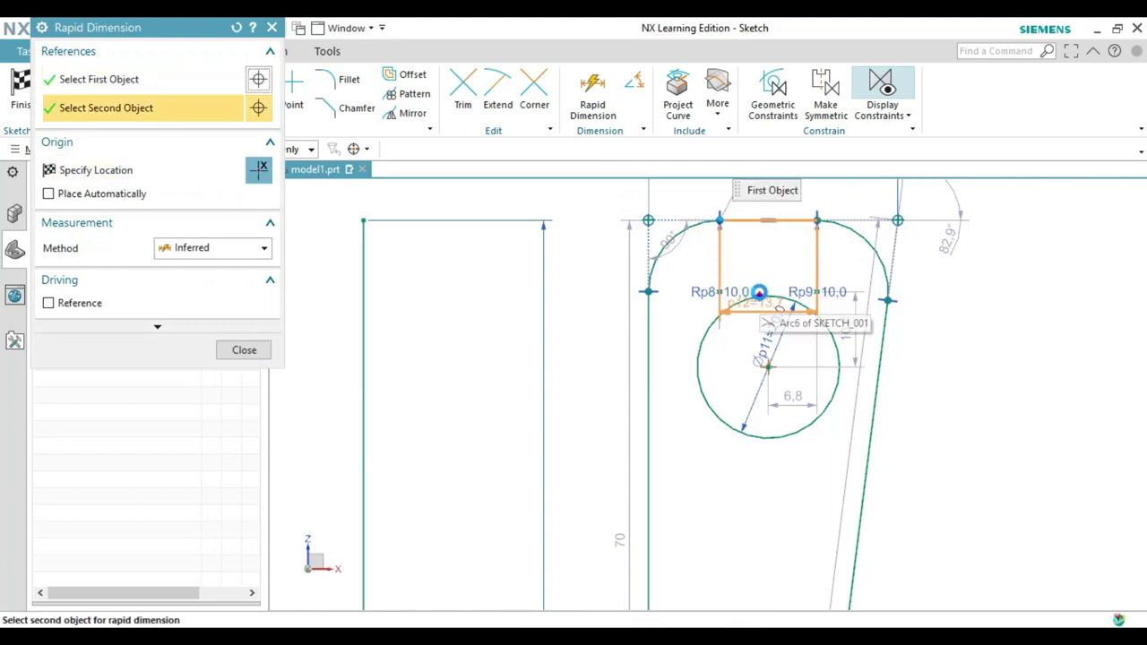
left_click(767, 366, "shift")
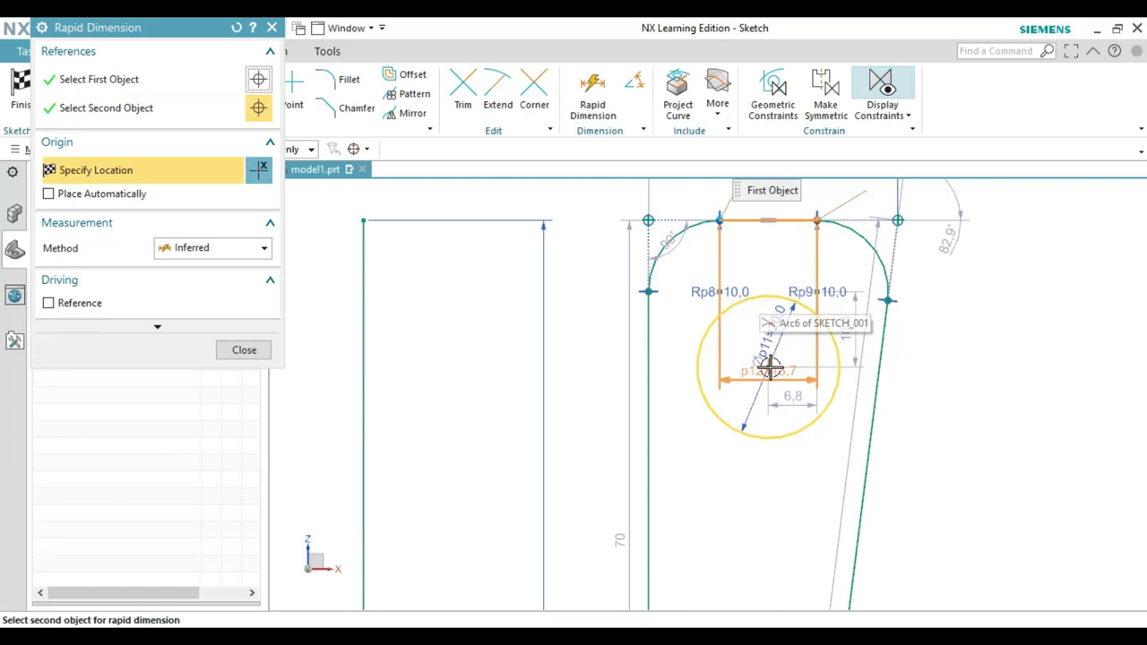
left_click(946, 296)
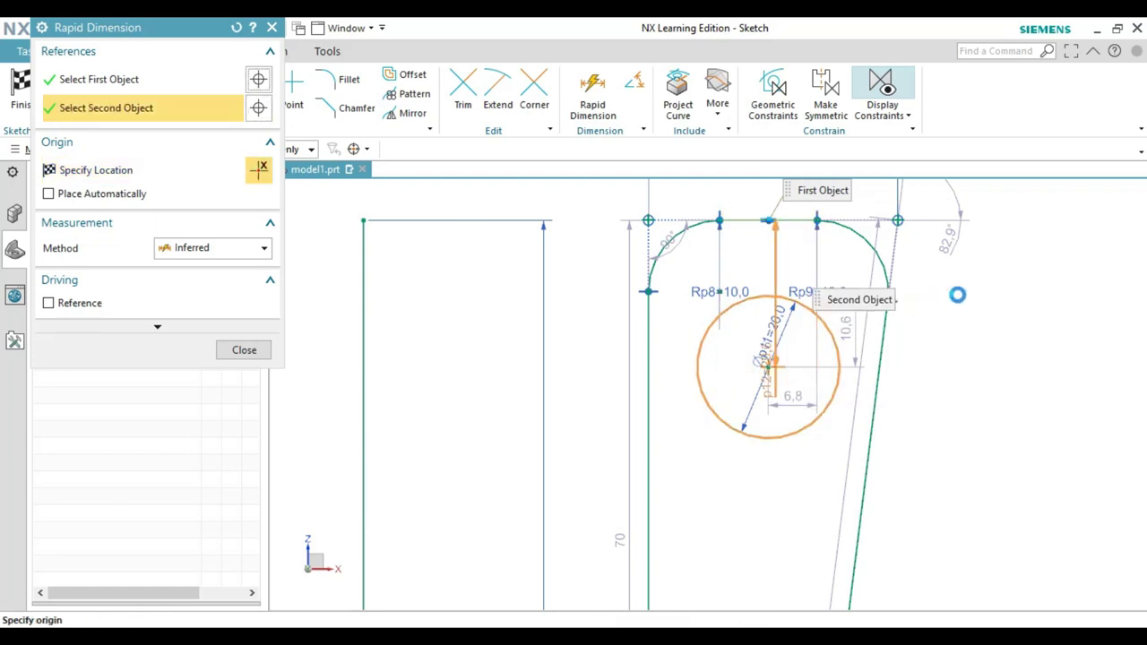
left_click(967, 294)
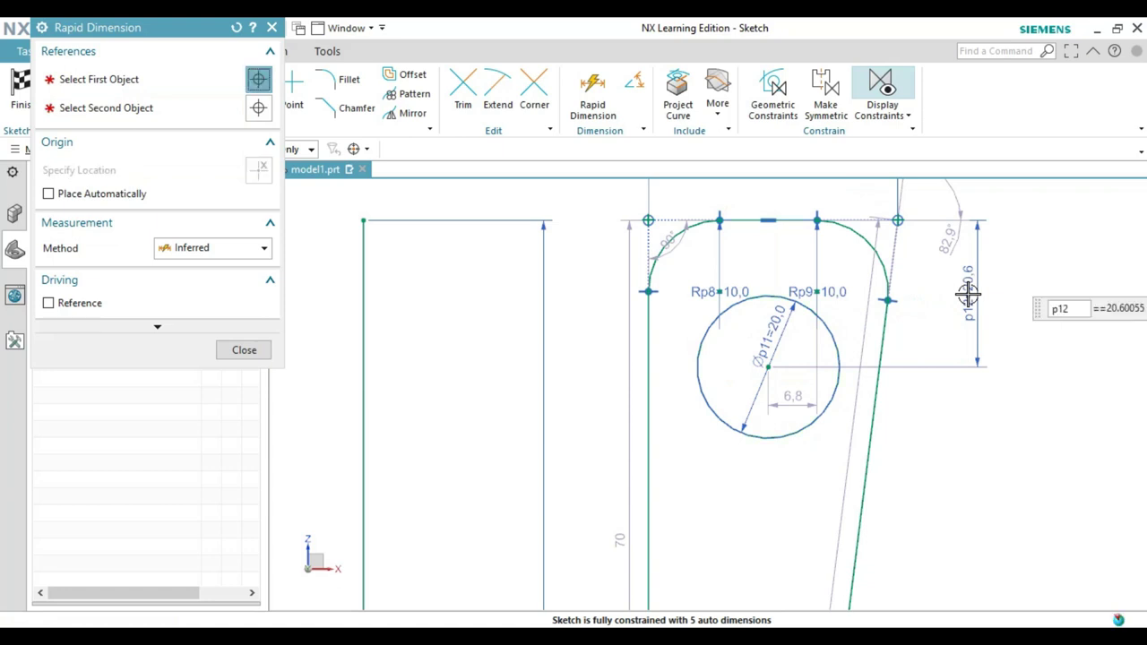
type("20")
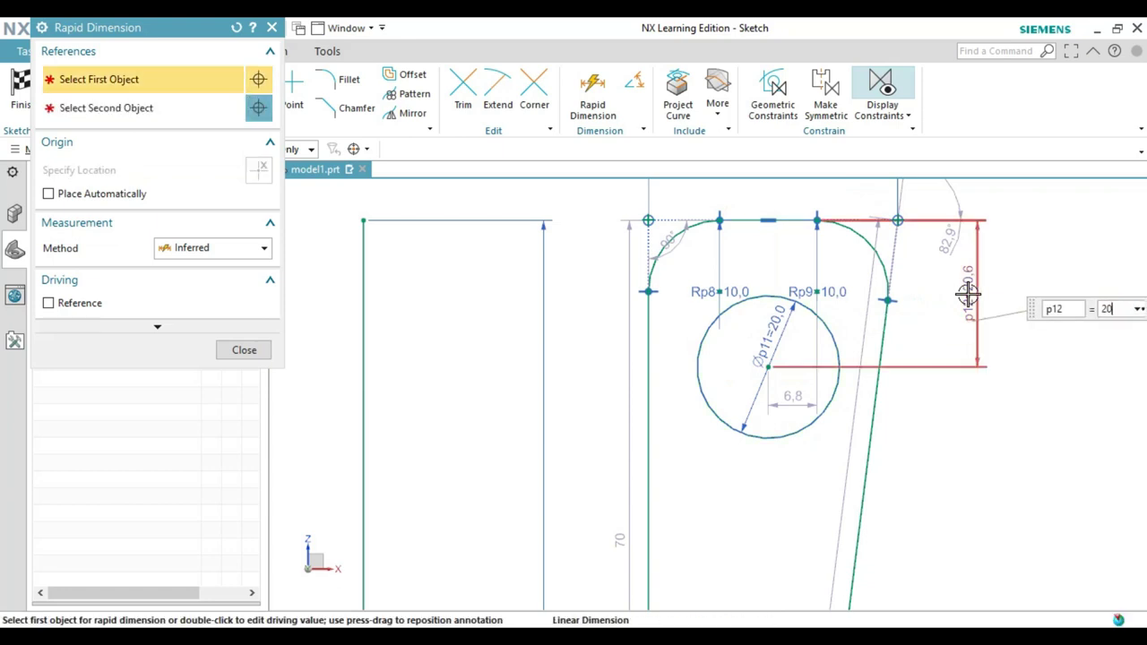
key("Return")
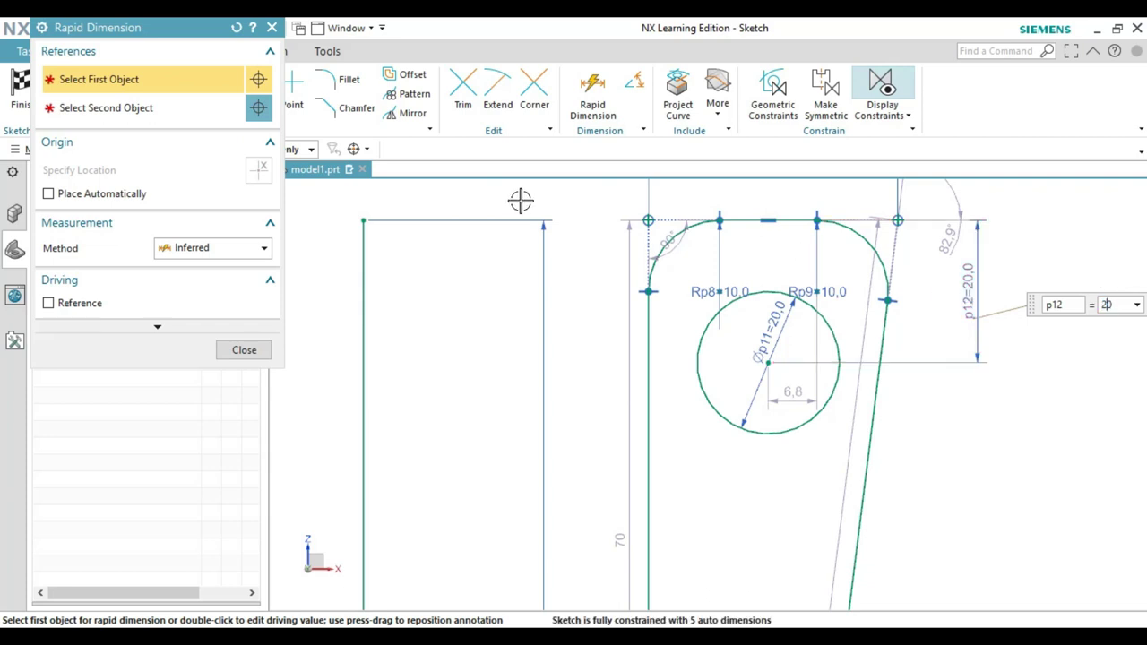
left_click(272, 29)
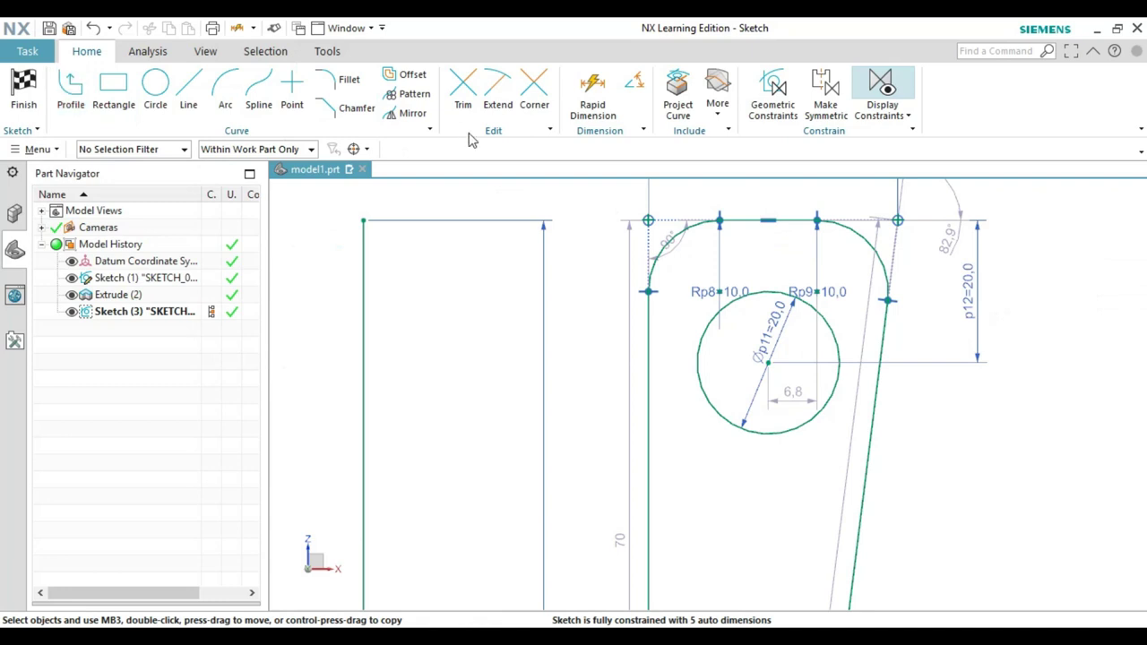
- Start Mirror Curve and select the arm's top edge, both top corner arcs, left edge and slanted right edge
left_click(408, 115)
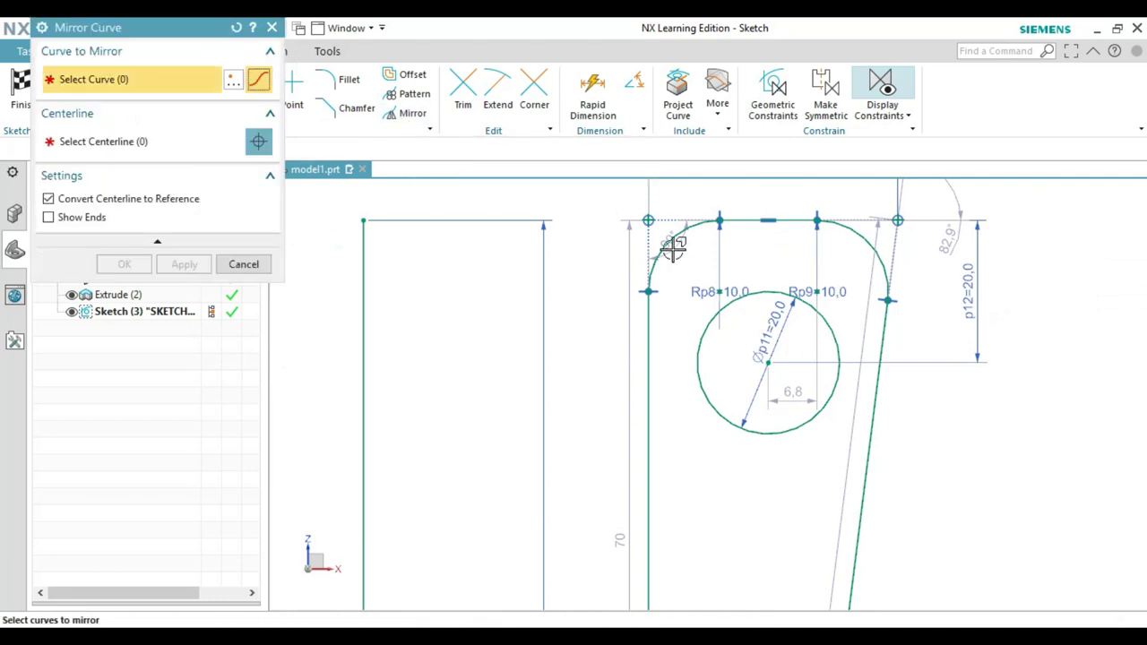
left_click(744, 219)
left_click(687, 222)
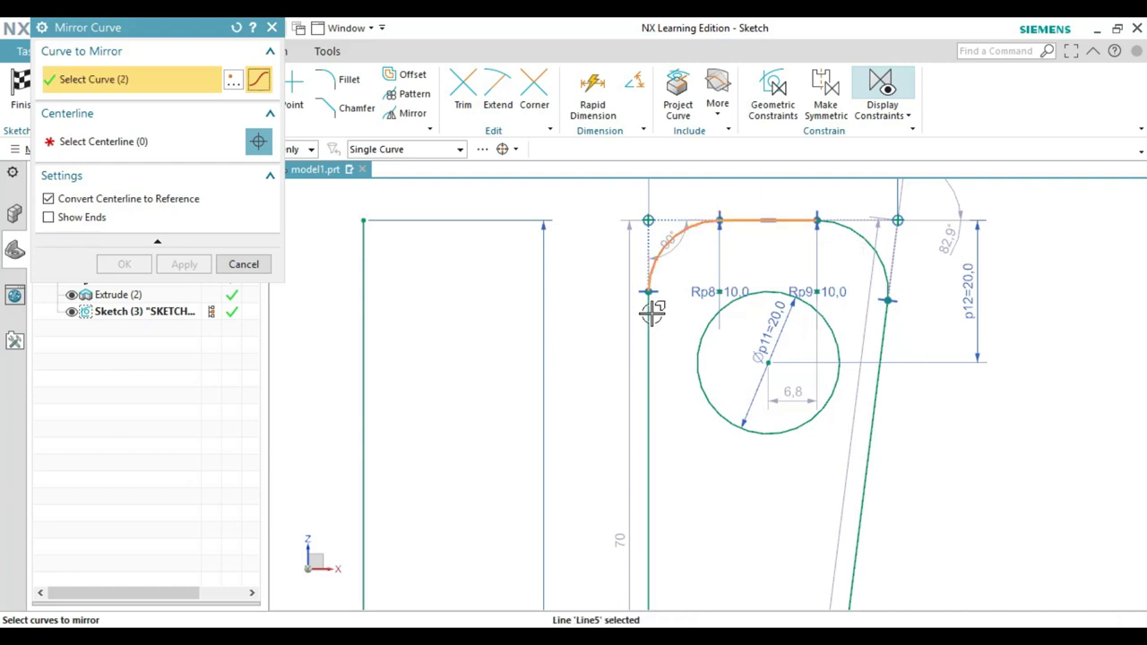
left_click(648, 323)
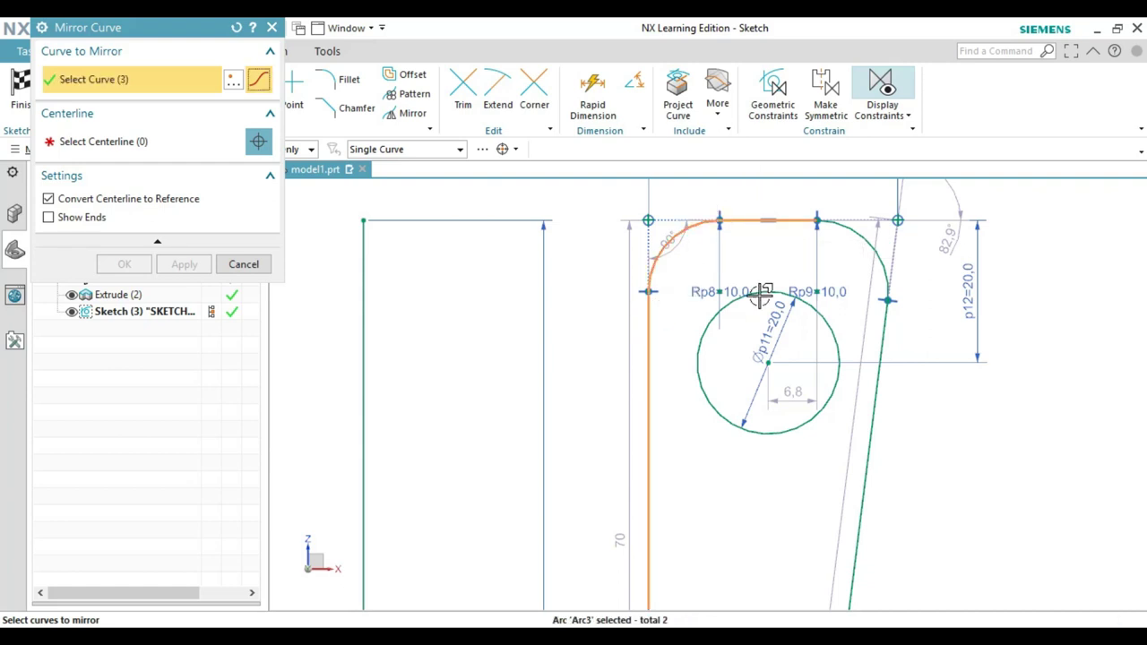
left_click(863, 239)
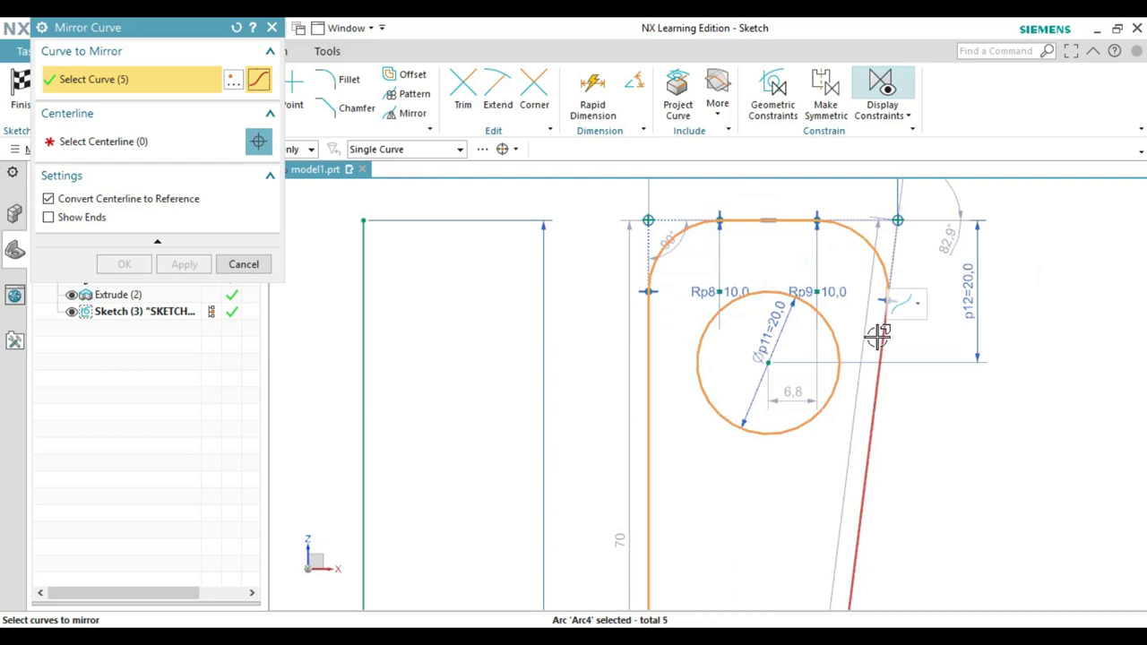
left_click(878, 335)
- Add the bottom edge, inner corner arc, bottom fillet arc and last horizontal line to the selection
scroll(854, 328, "down", 2)
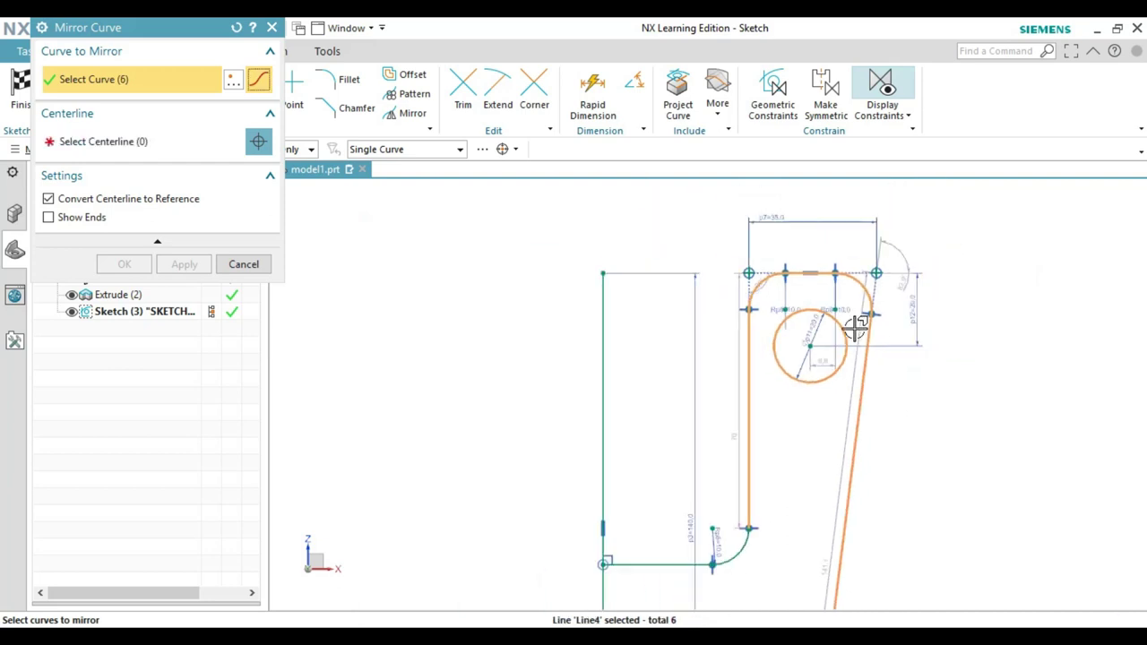
scroll(835, 464, "down", 2)
scroll(834, 464, "down", 2)
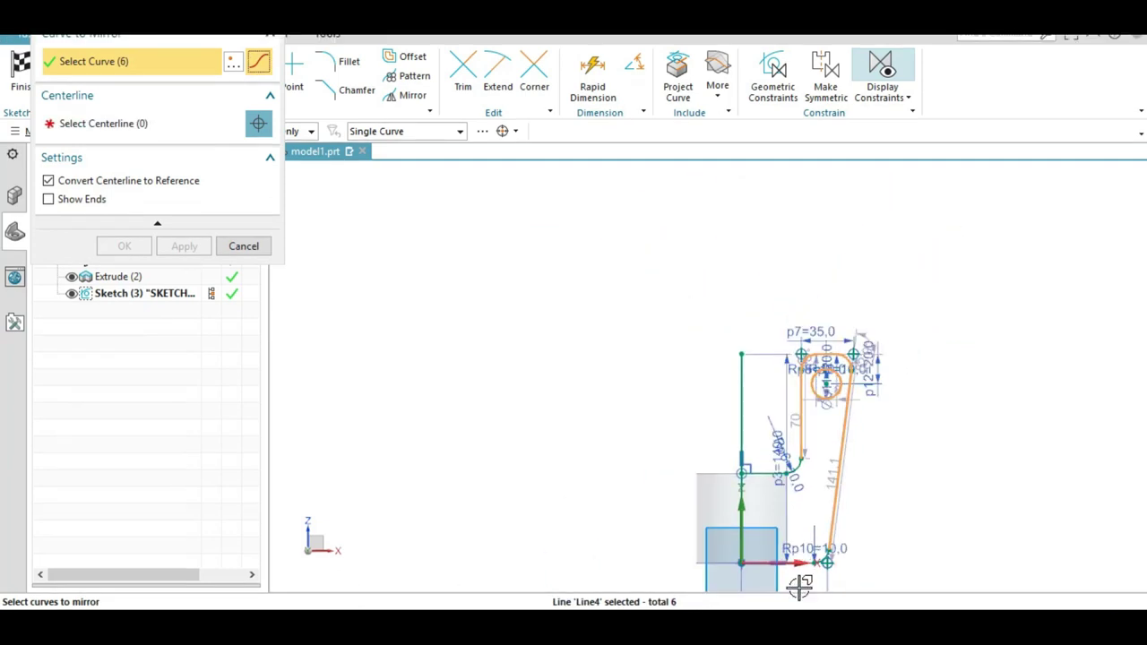
scroll(791, 573, "up", 3)
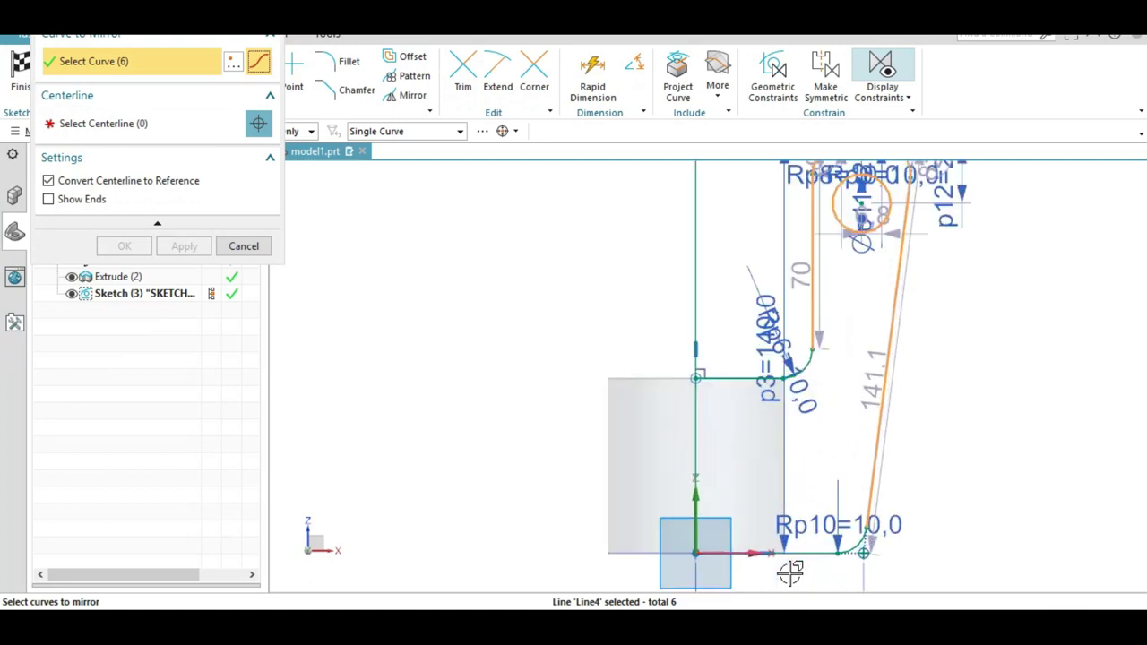
left_click(852, 552)
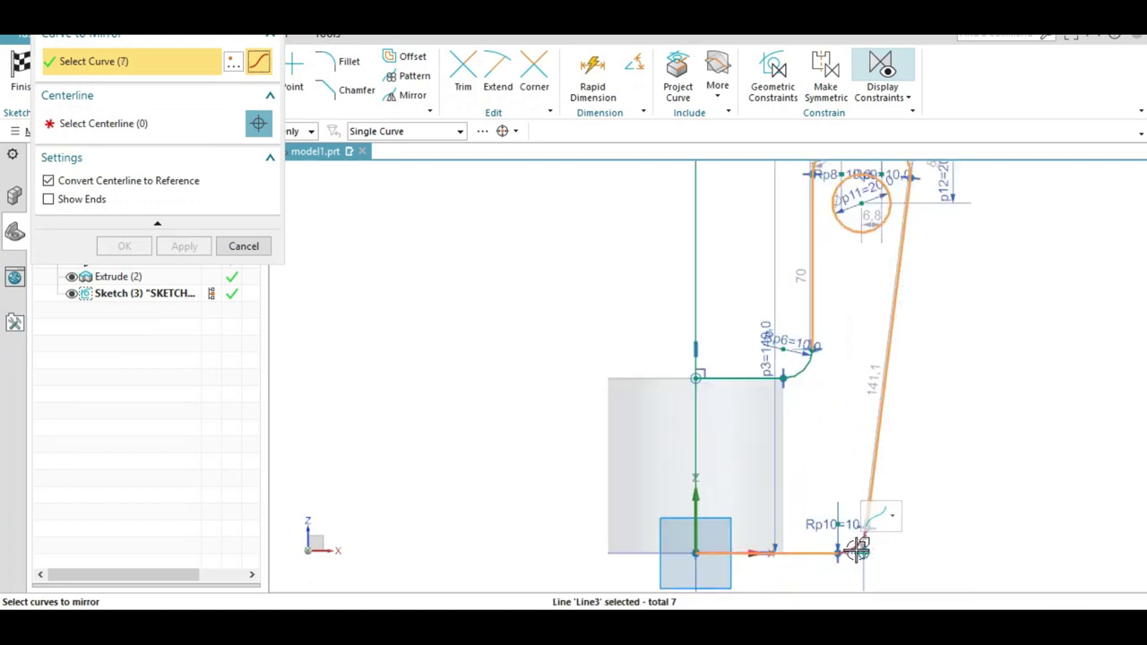
left_click(804, 363)
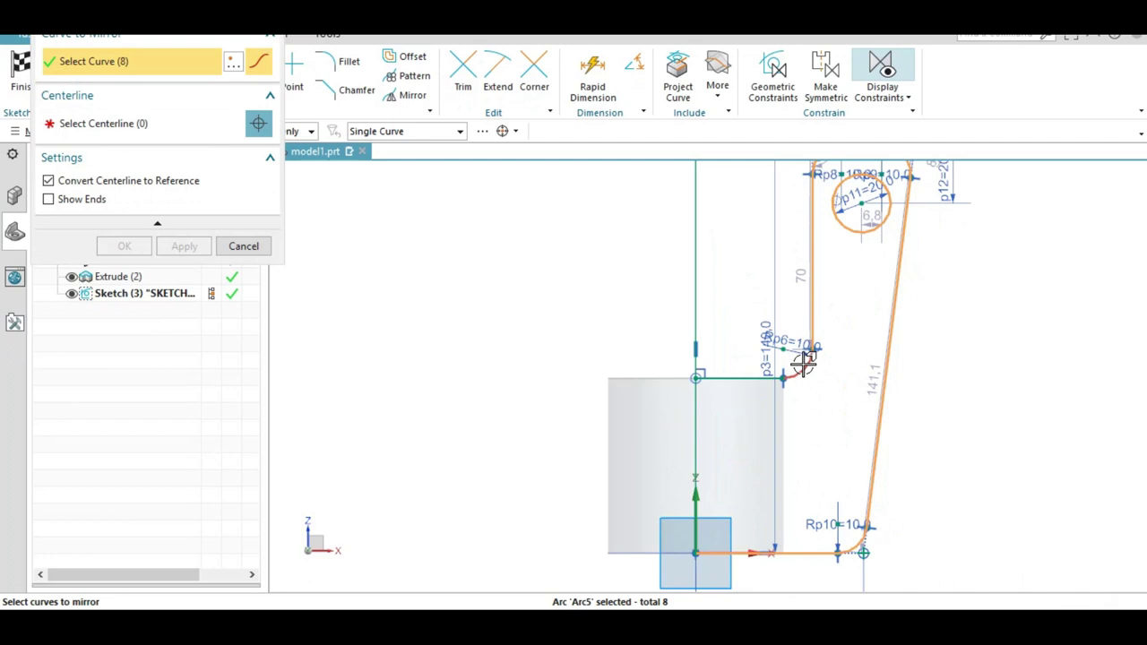
left_click(803, 364)
left_click(745, 377)
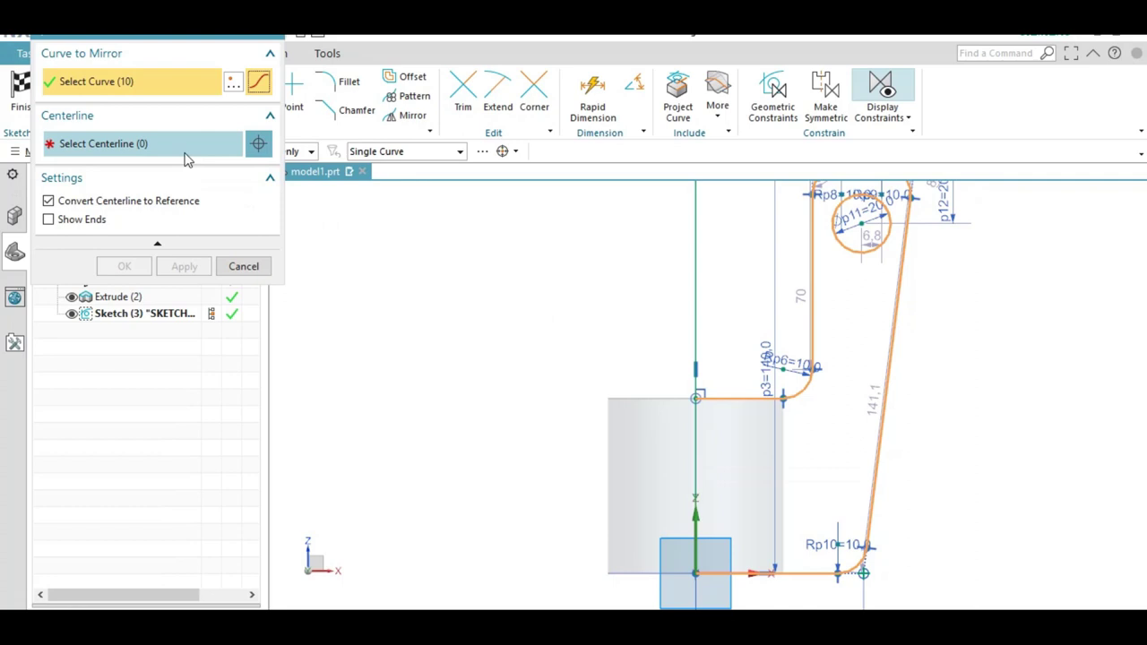
- Mirror the selected arm curves across the vertical axis line and close Mirror Curve
left_click(186, 159)
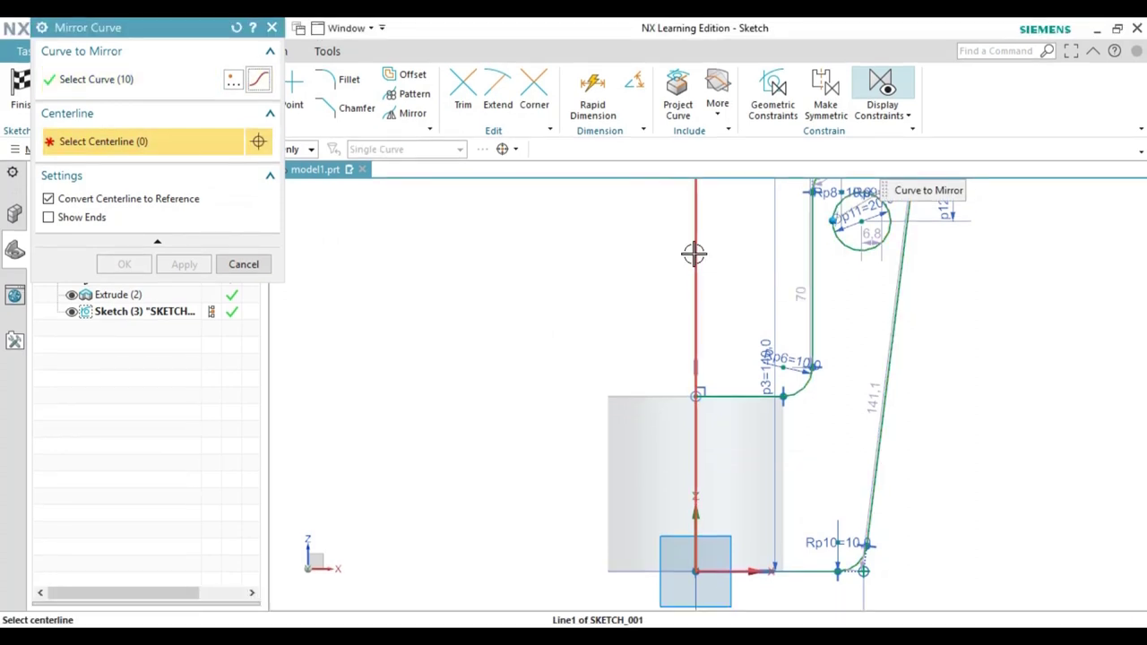
left_click(695, 253)
scroll(411, 240, "down", 2)
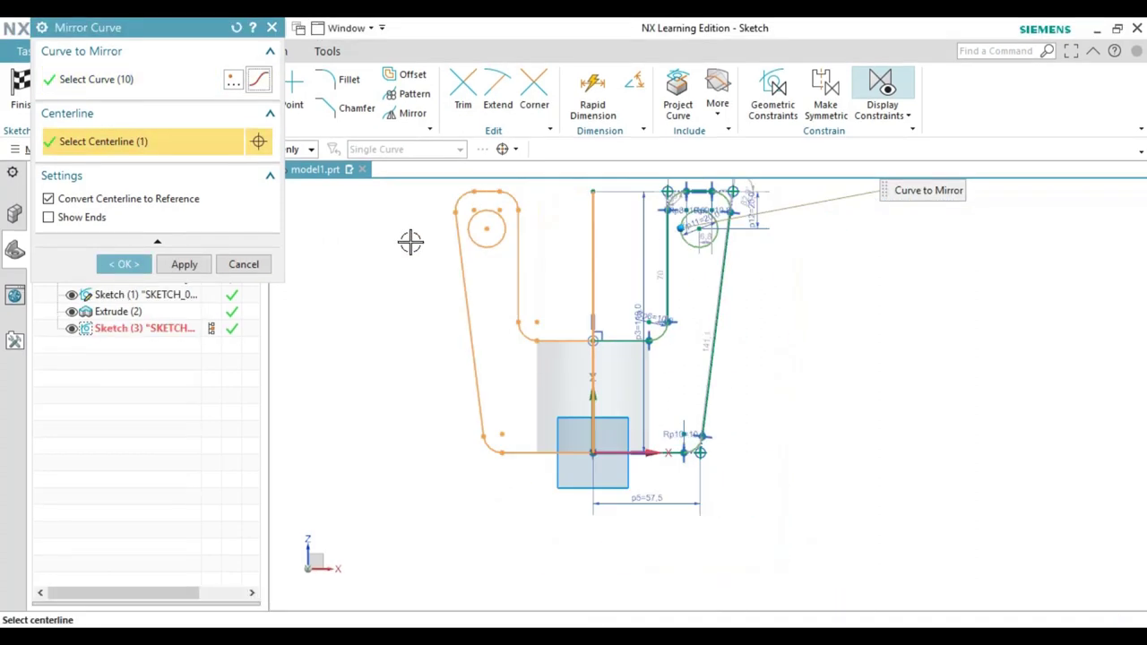
scroll(411, 240, "down", 1)
left_click(185, 265)
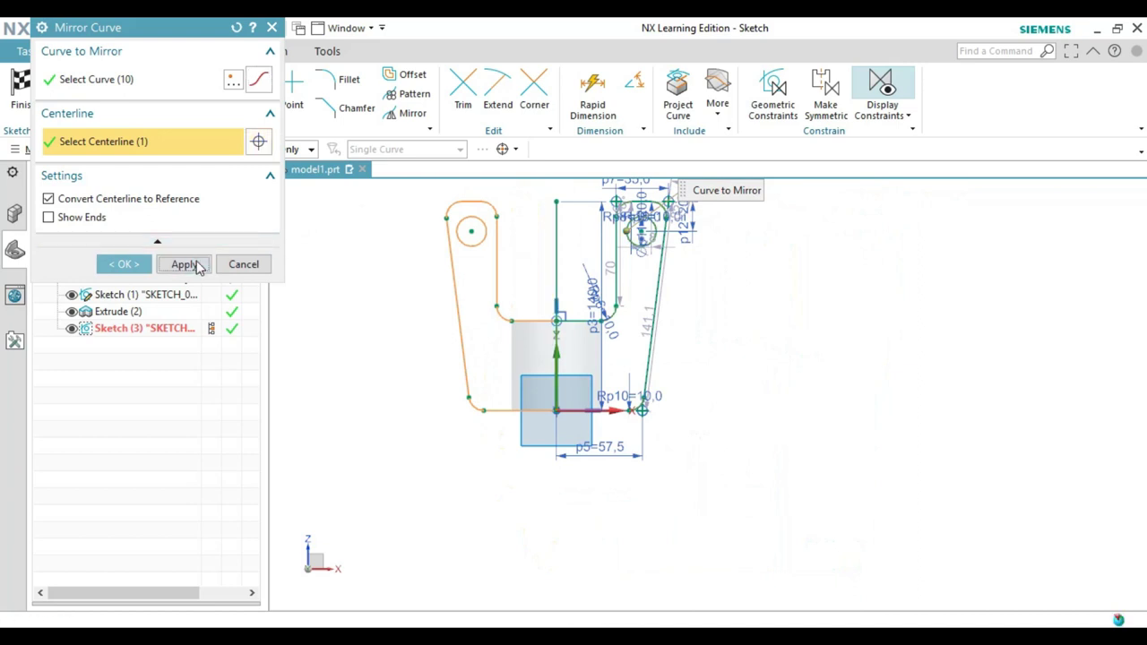
left_click(271, 28)
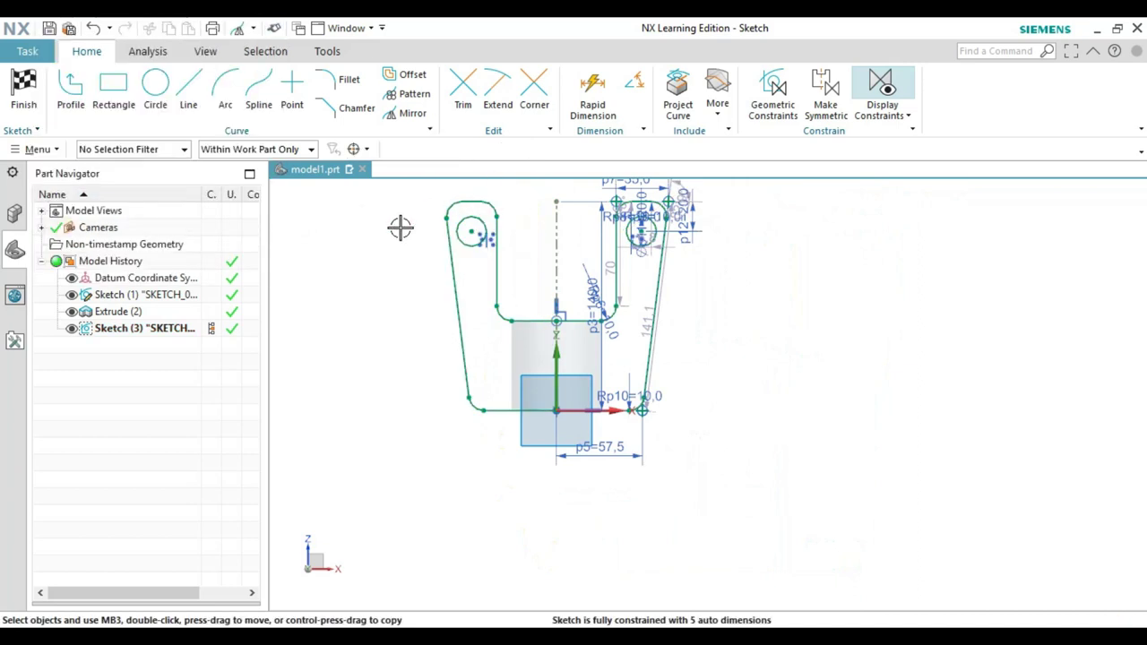
- Finish the sketch and extrude the two-arm profile symmetrically, 5 mm each side
left_click(23, 89)
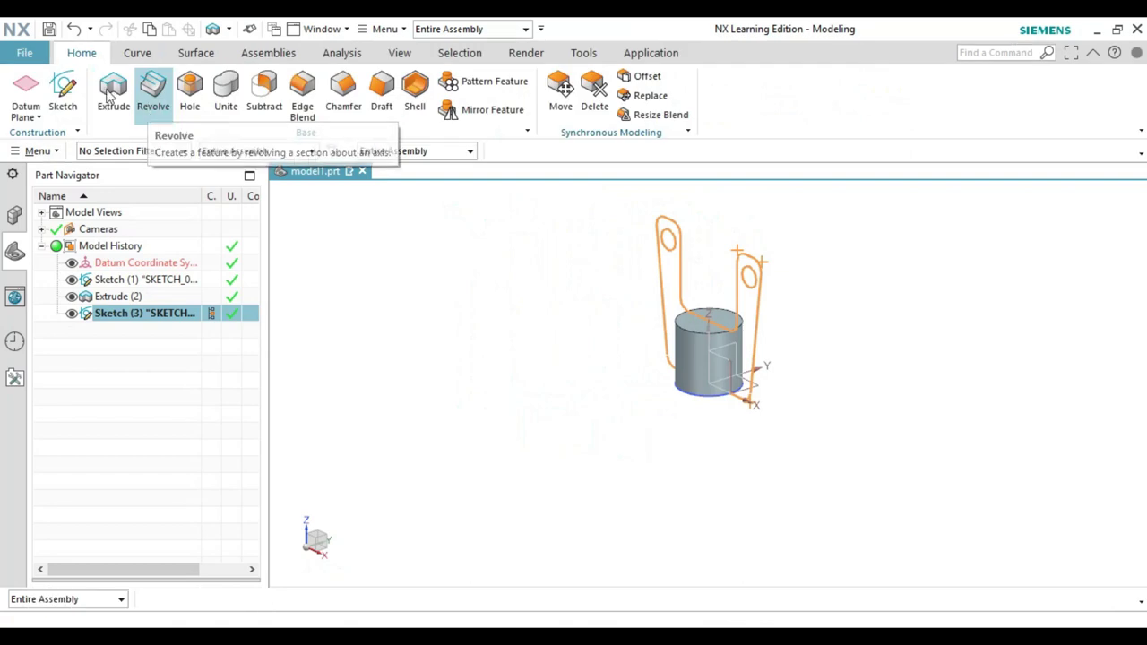
left_click(109, 97)
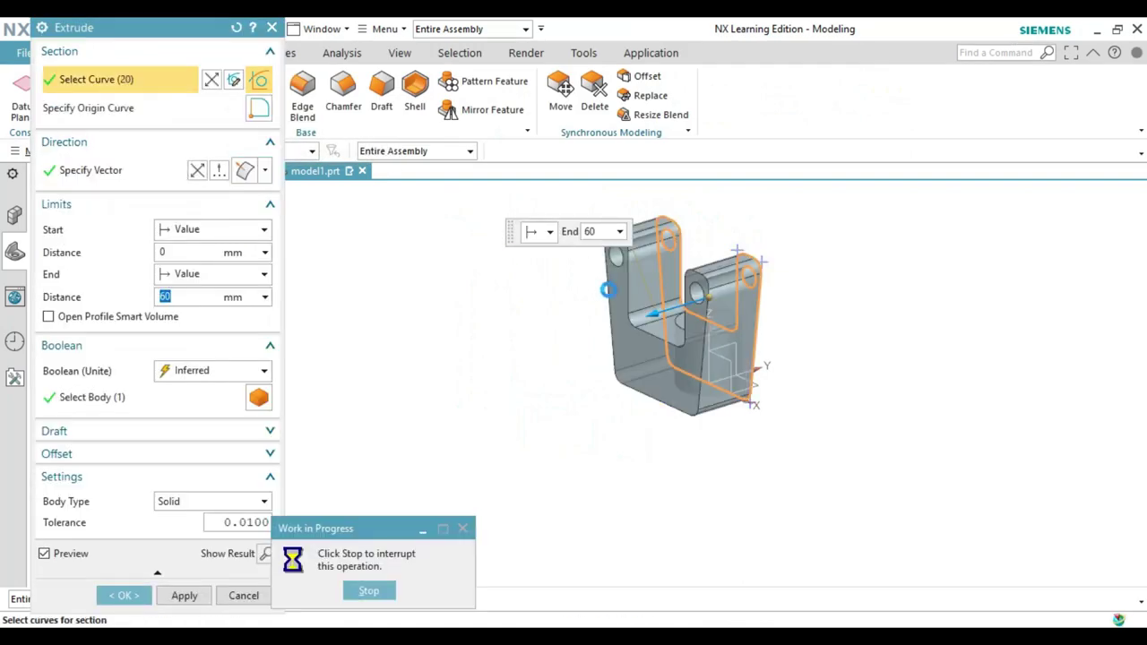
left_click(208, 229)
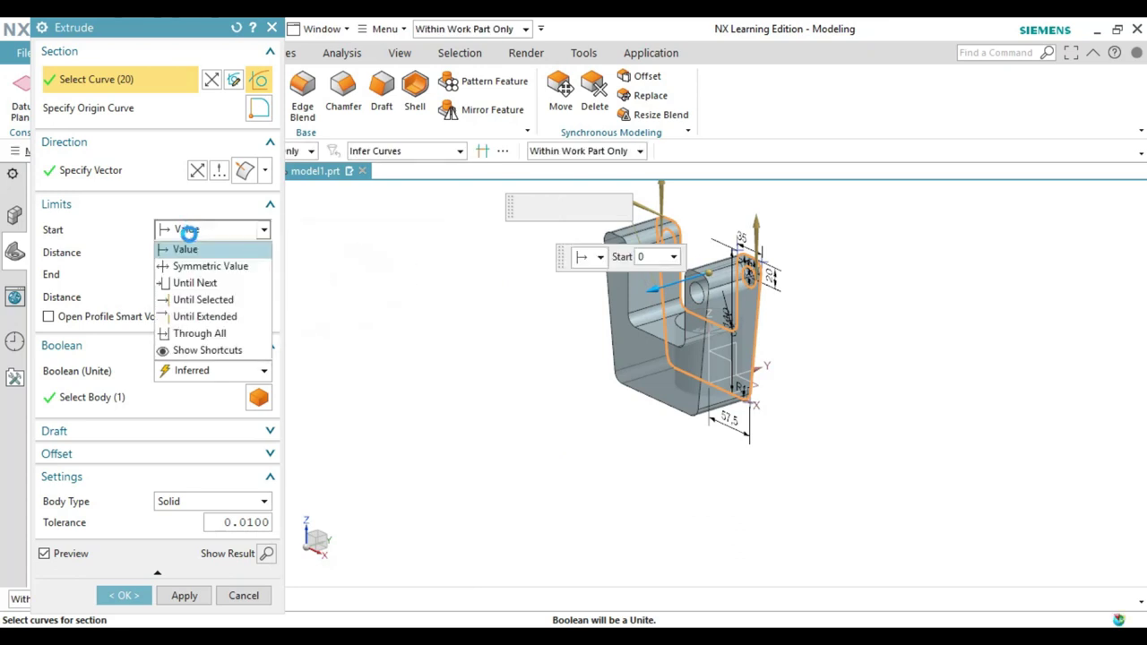
left_click(197, 265)
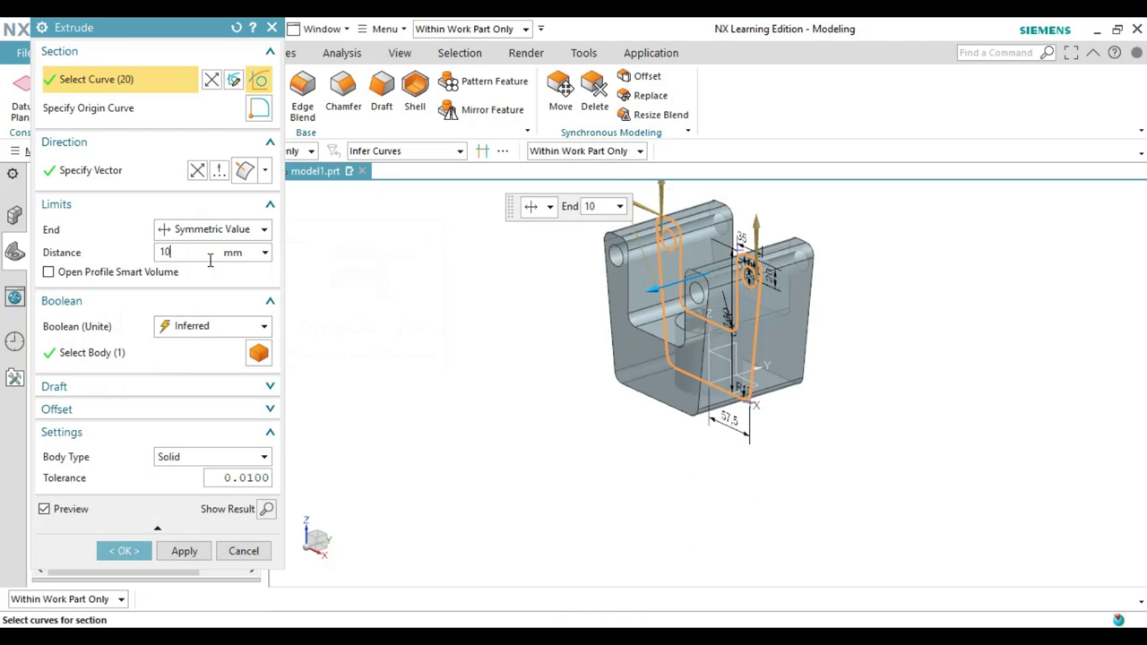
key("Return")
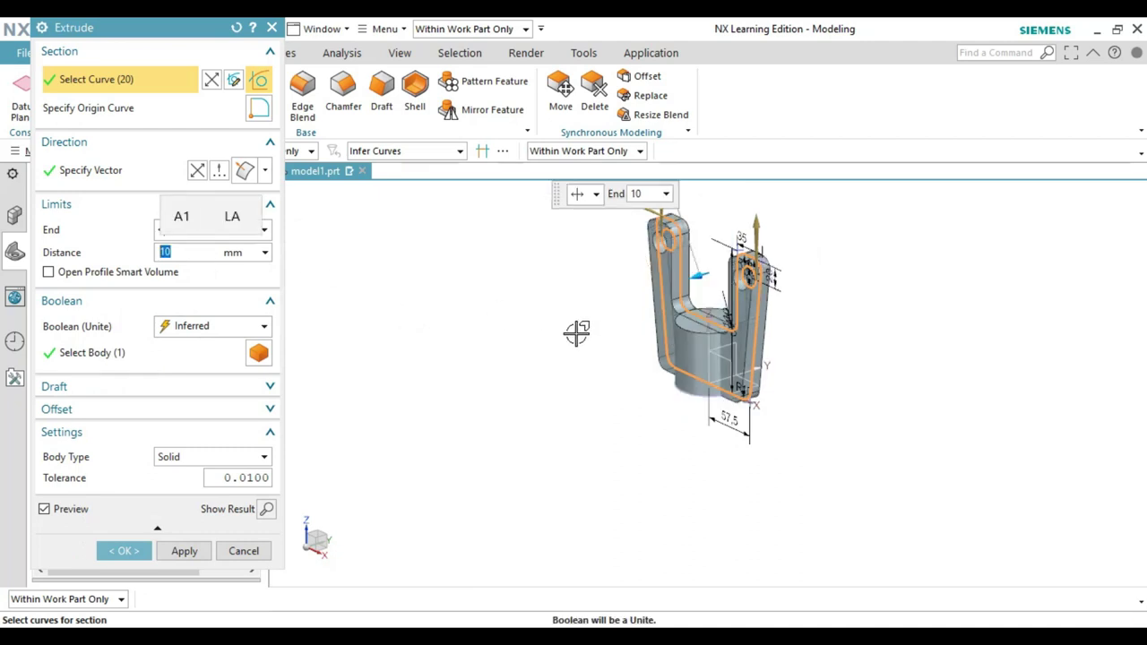
type("5")
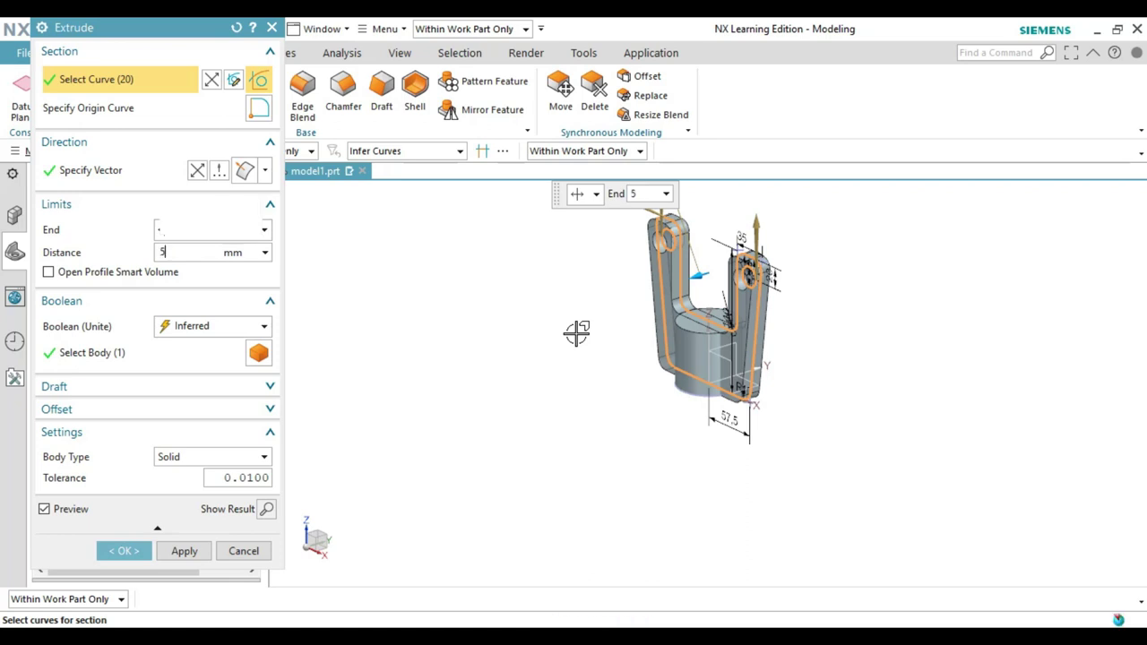
key("Return")
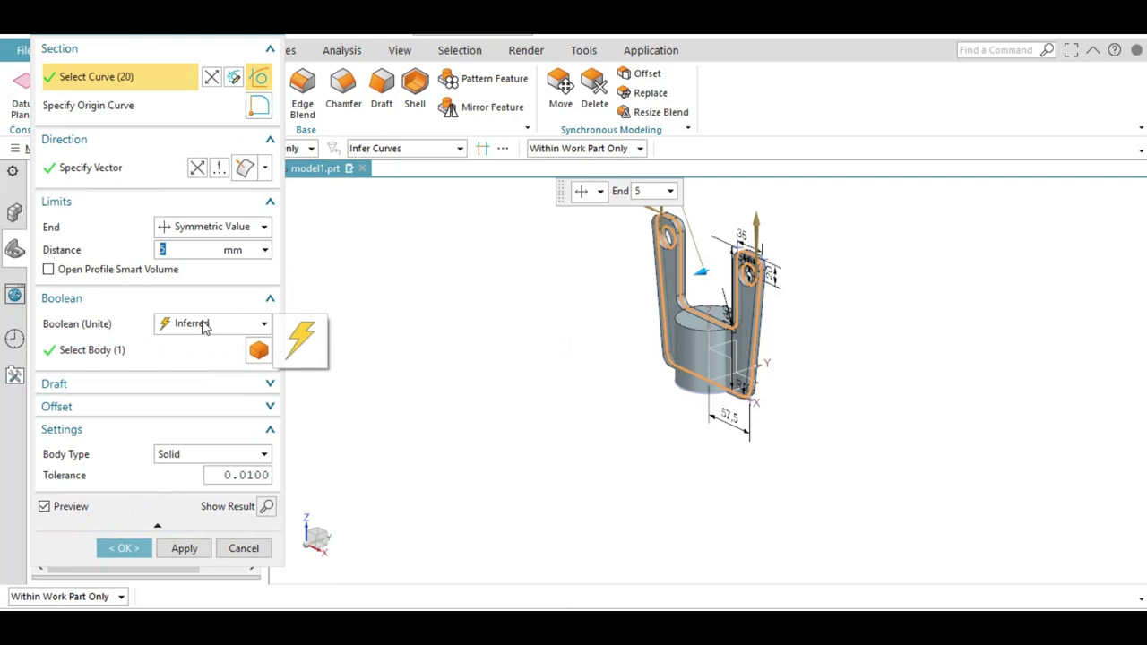
- Unite the arm extrusion with the cylinder body, confirm it, and hide Sketch (3)
left_click(206, 325)
left_click(191, 362)
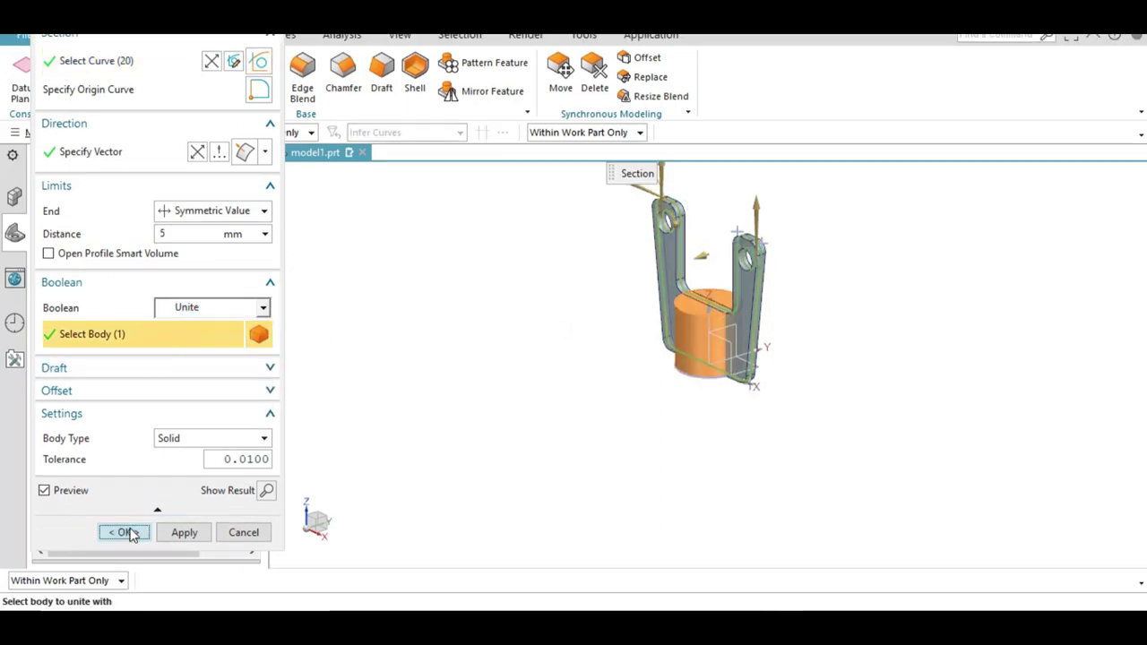
left_click(130, 549)
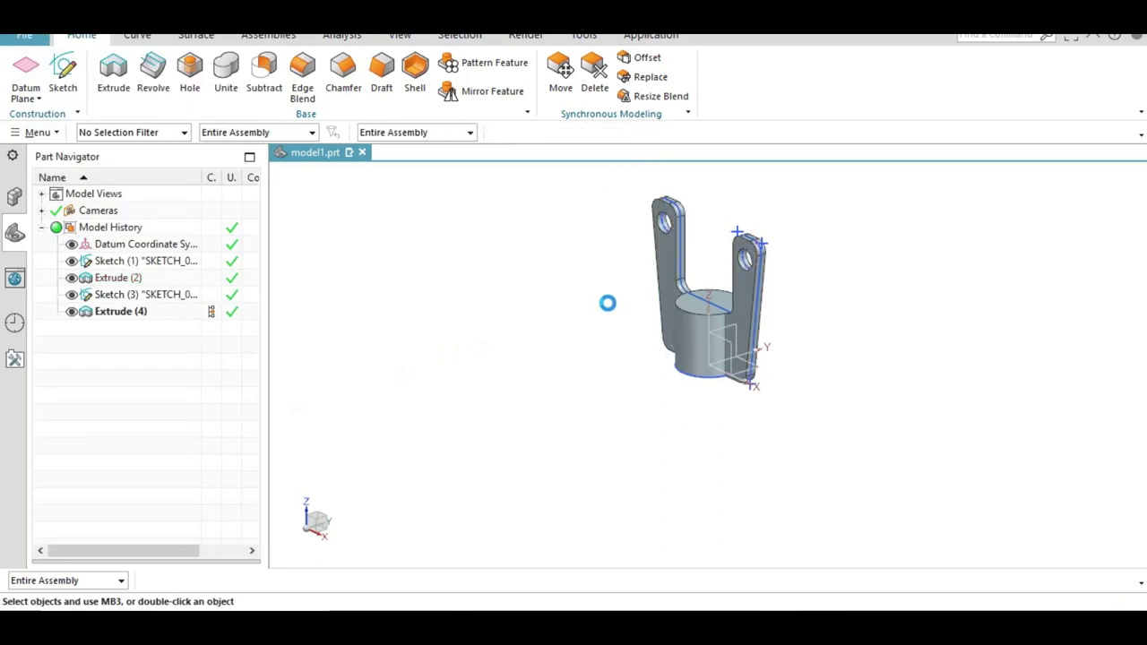
left_click(71, 295)
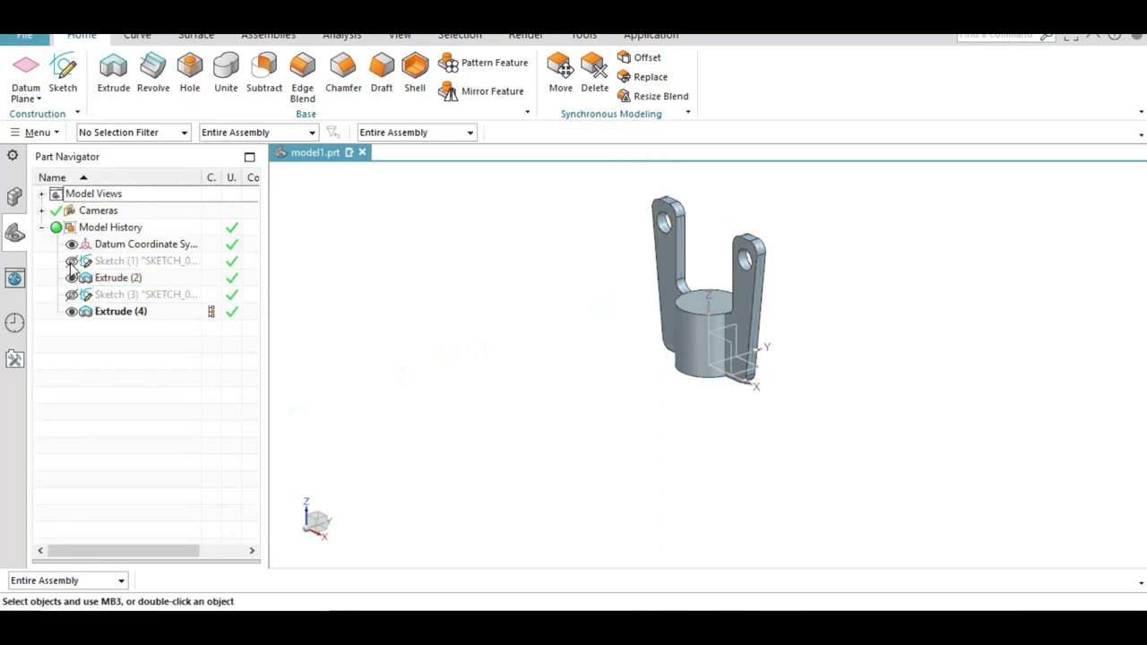
- On the cylinder's top face, draw a 45 mm diameter circle at the sketch origin and finish the sketch
left_click(61, 90)
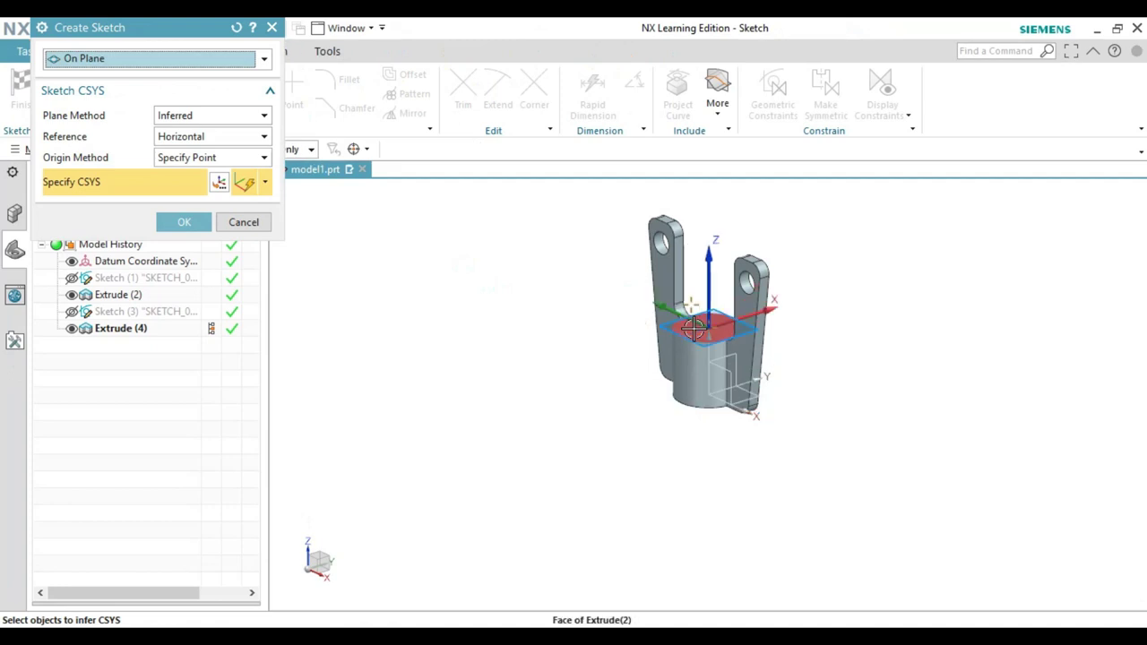
left_click(695, 330)
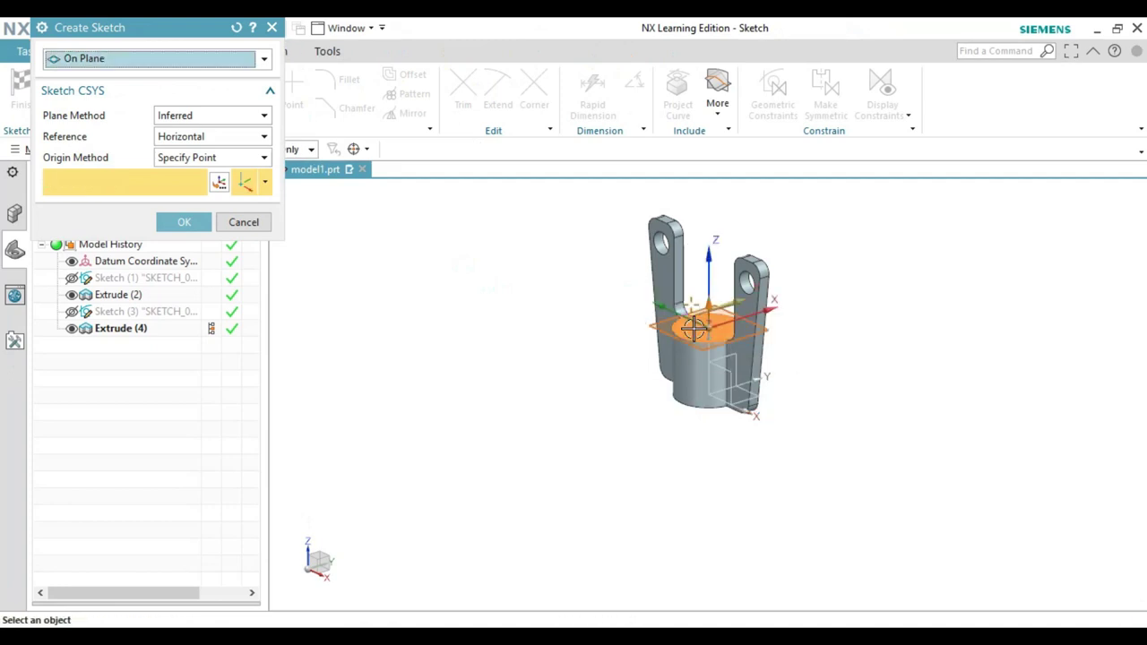
left_click(184, 222)
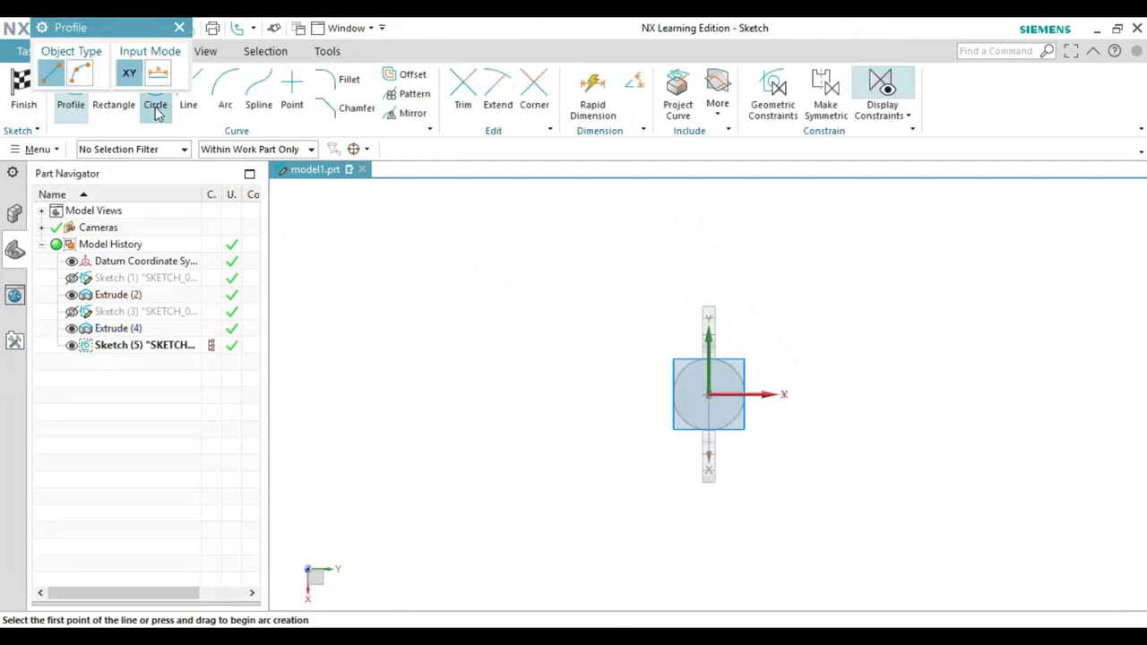
left_click(155, 106)
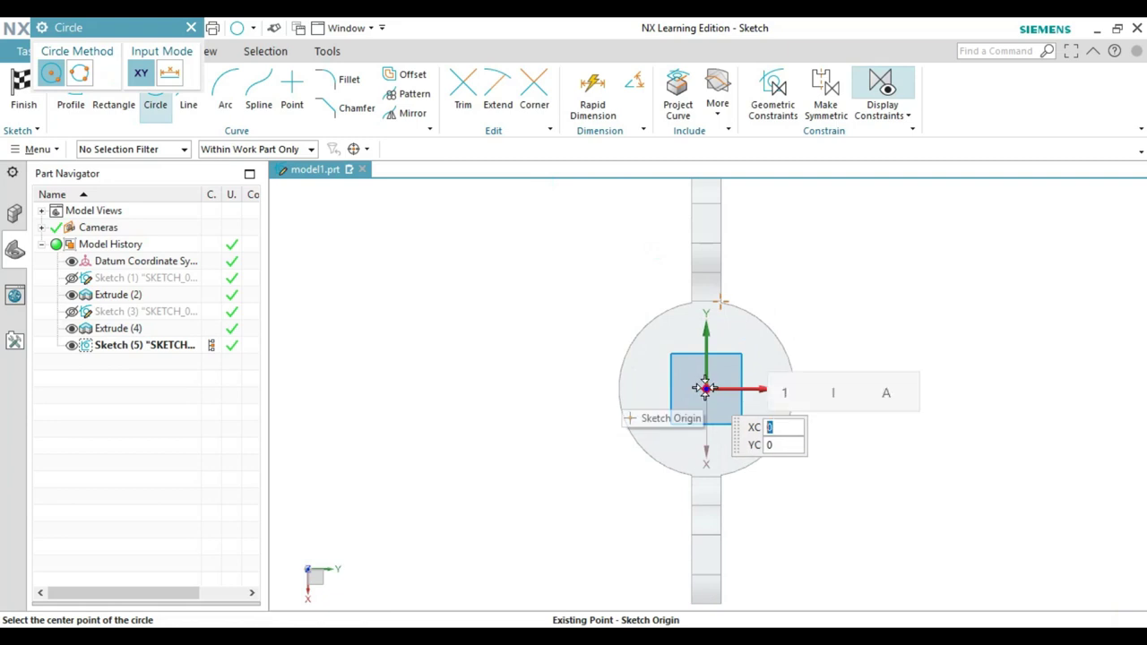
left_click(705, 388)
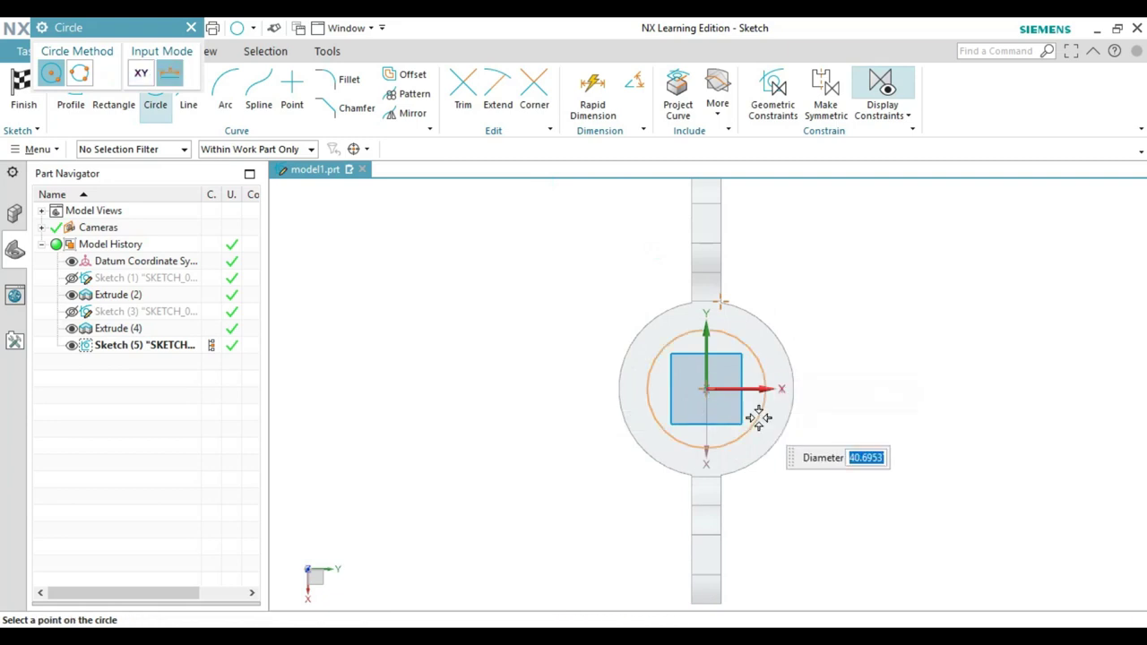
type("45")
key("Return")
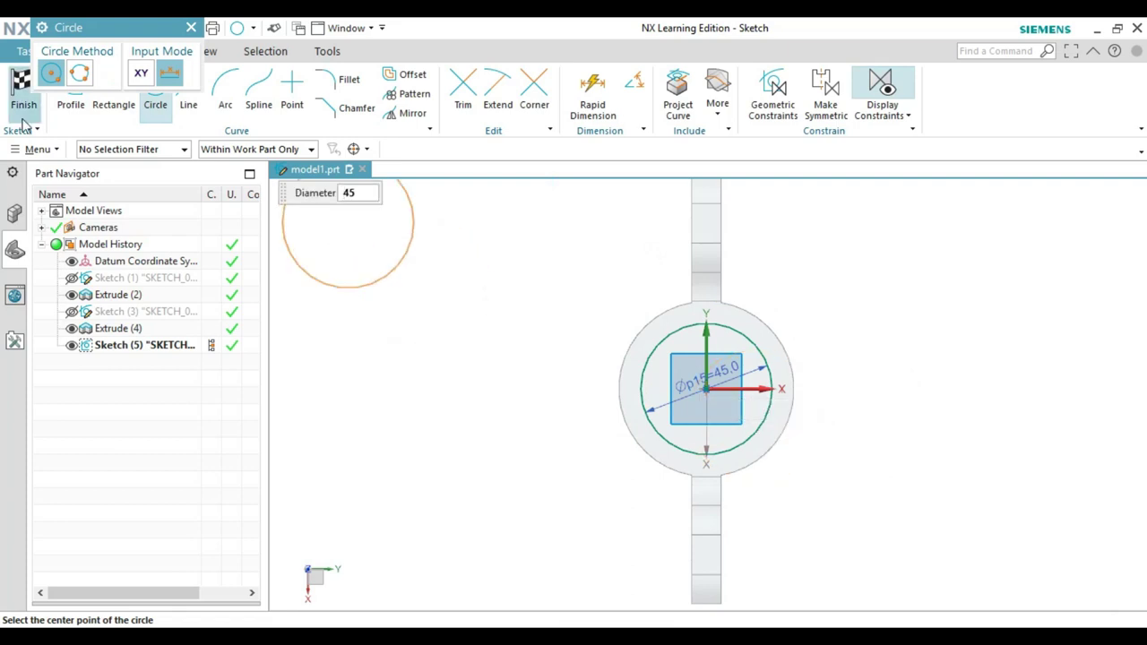
left_click(23, 89)
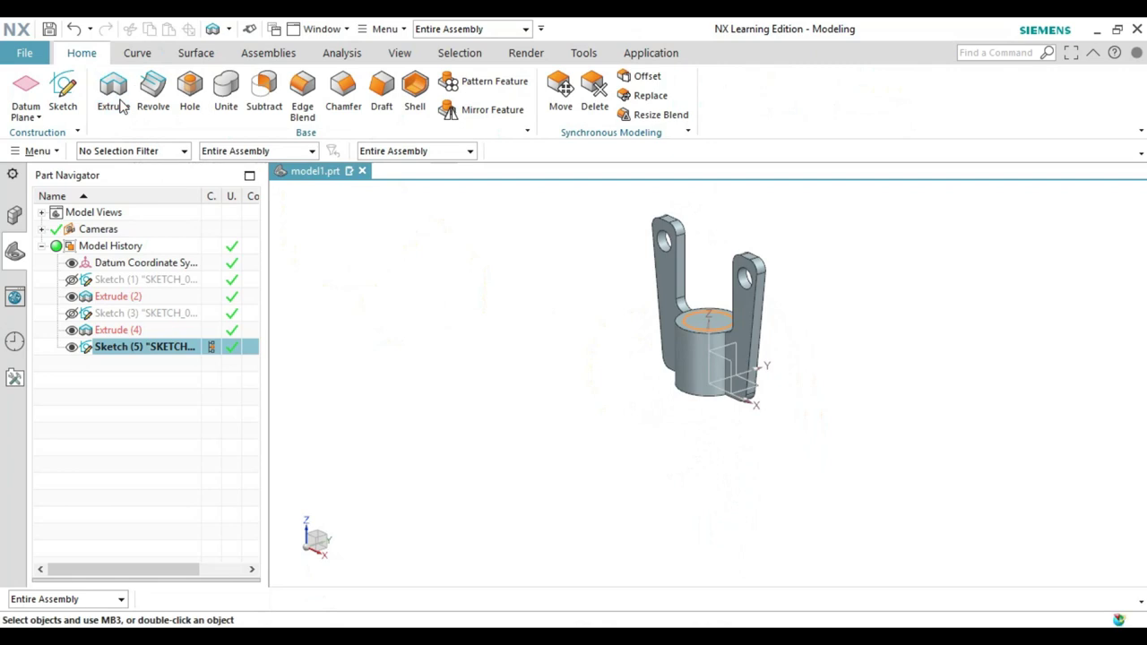
- Extrude the 45 mm circle 60 mm downward into the cylinder with Boolean Subtract
left_click(121, 106)
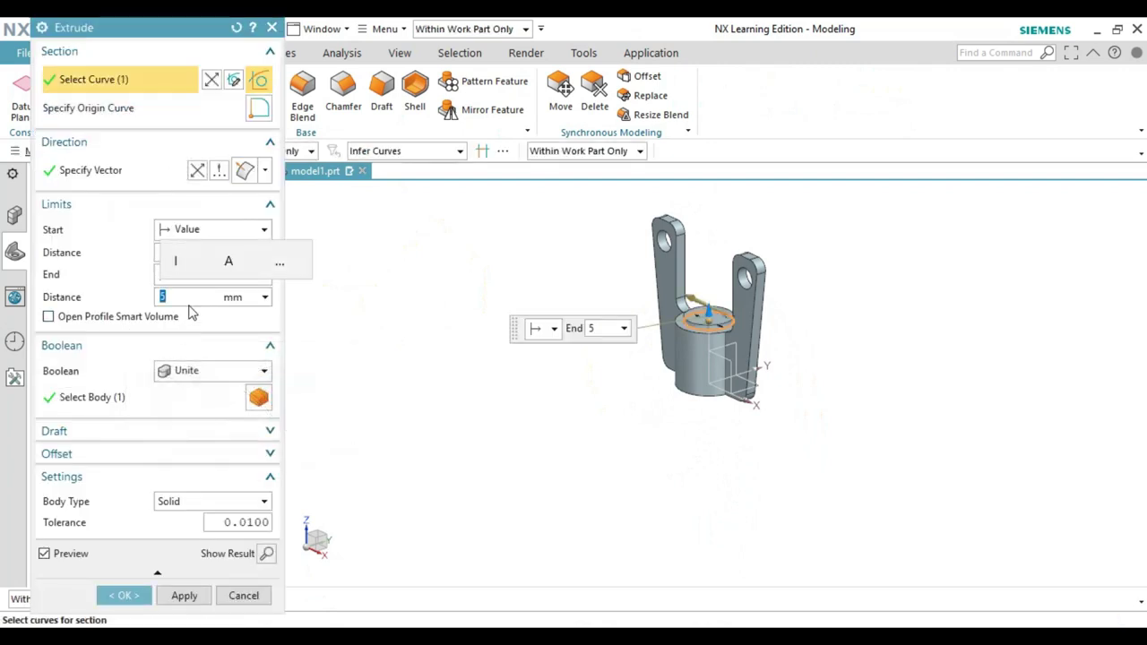
type("0")
key("Return")
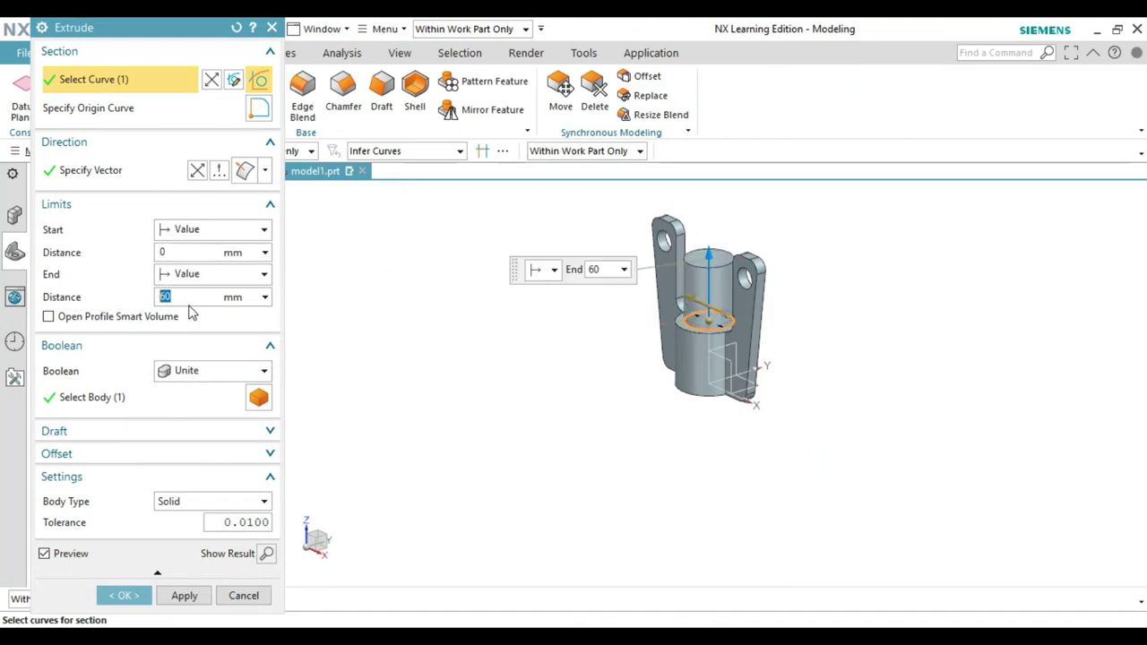
double_click(708, 244)
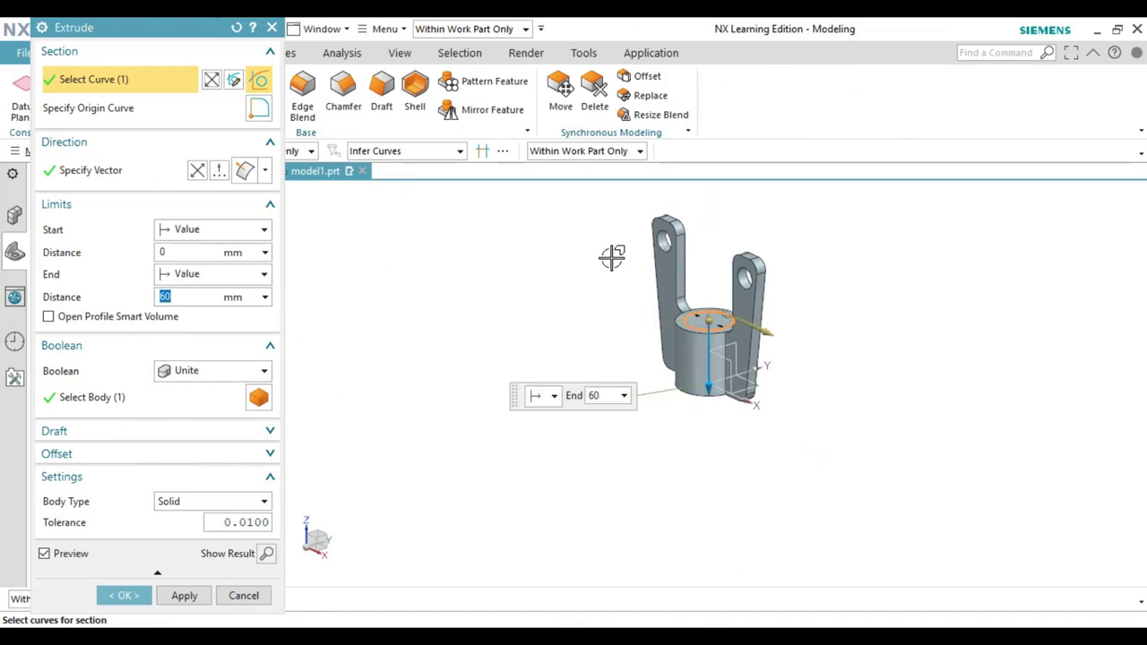
left_click(190, 375)
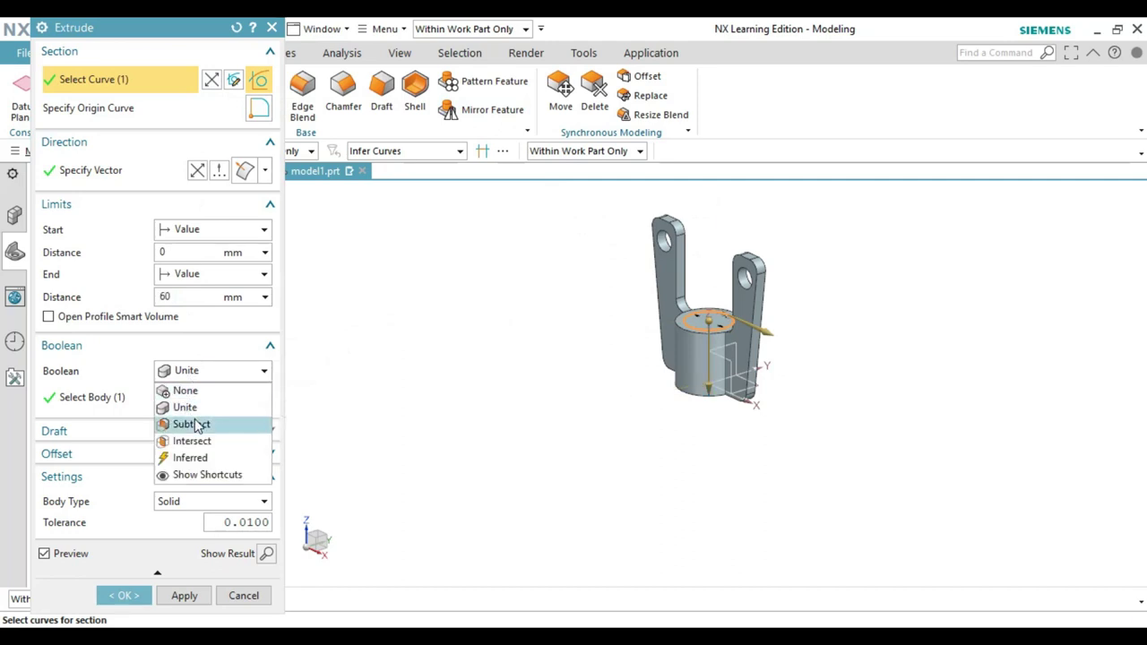
left_click(197, 424)
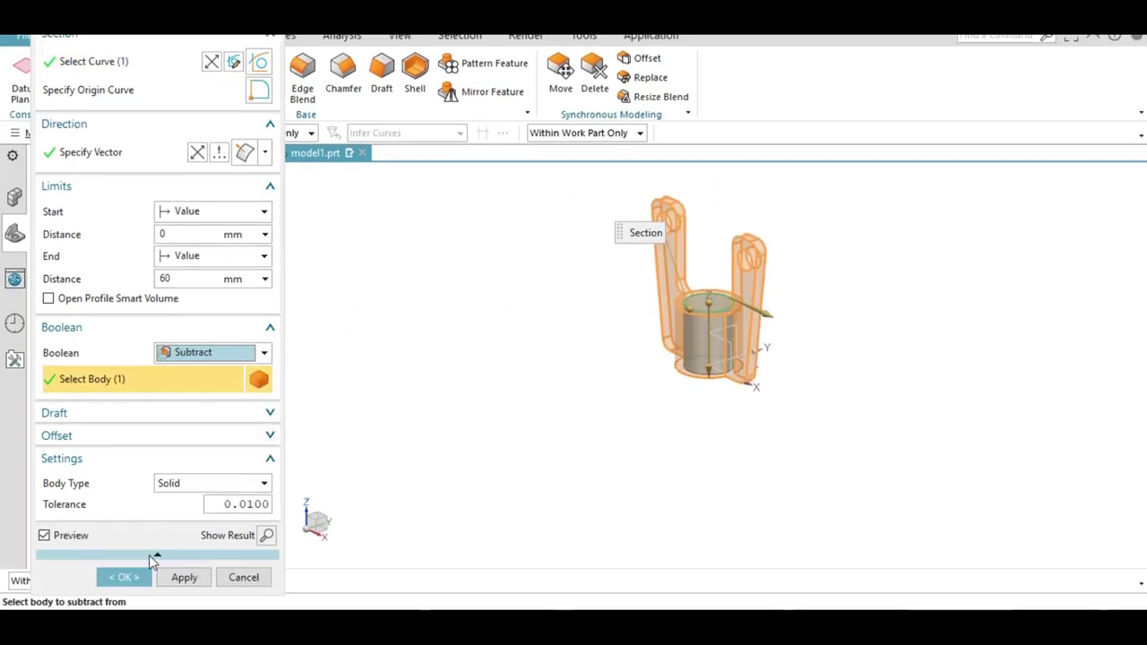
left_click(126, 594)
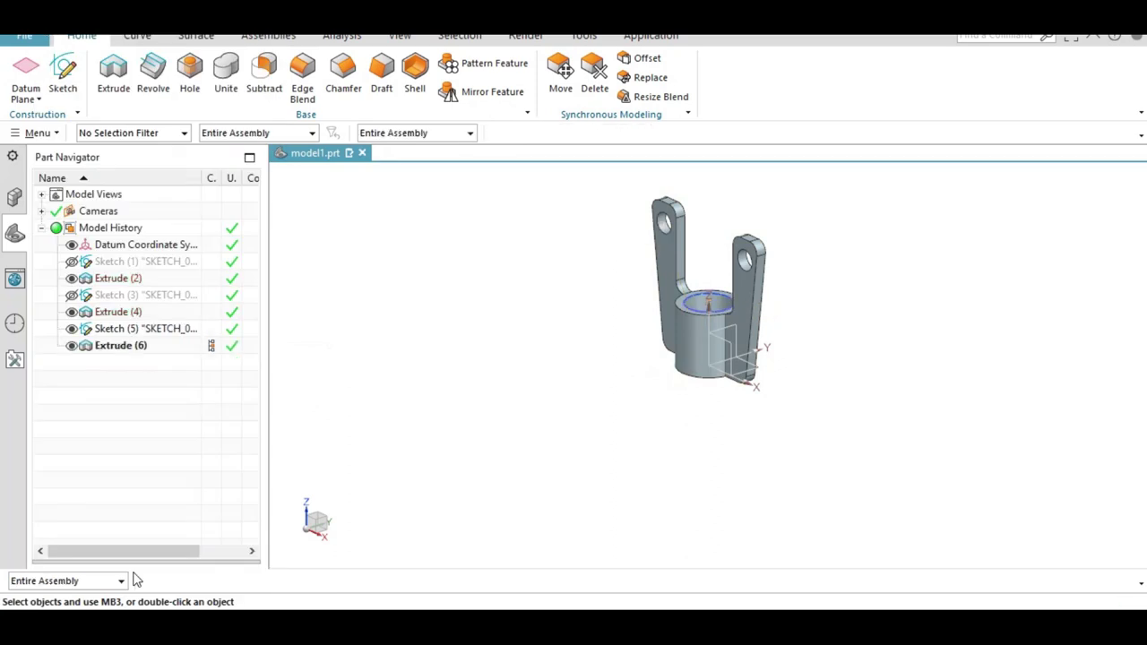
- Hide Sketch (5) and orbit the view to inspect the finished clevis bracket
left_click(74, 330)
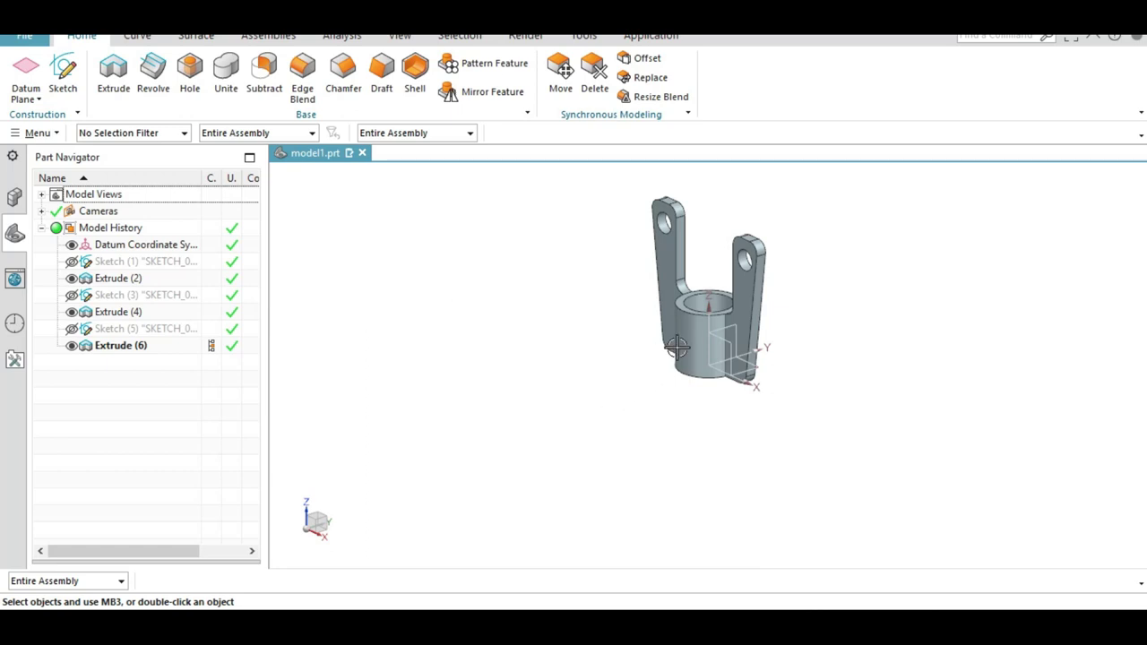
mouse_move(673, 333)
middle_mouse_down()
mouse_move(762, 309)
mouse_move(620, 293)
mouse_move(482, 257)
middle_mouse_up()
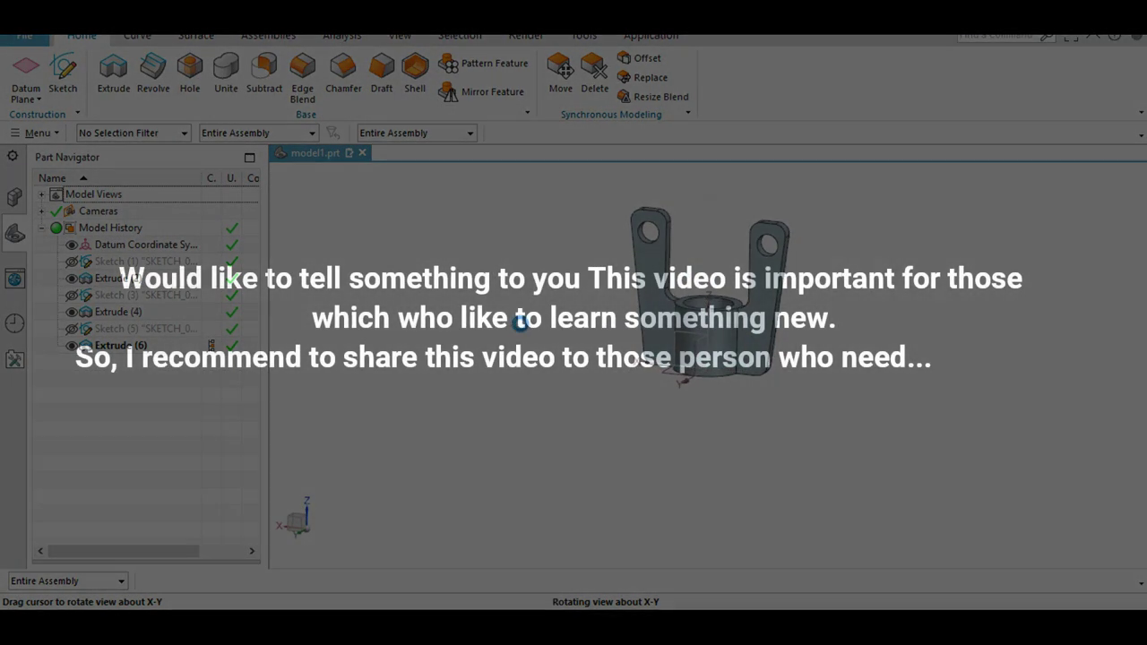